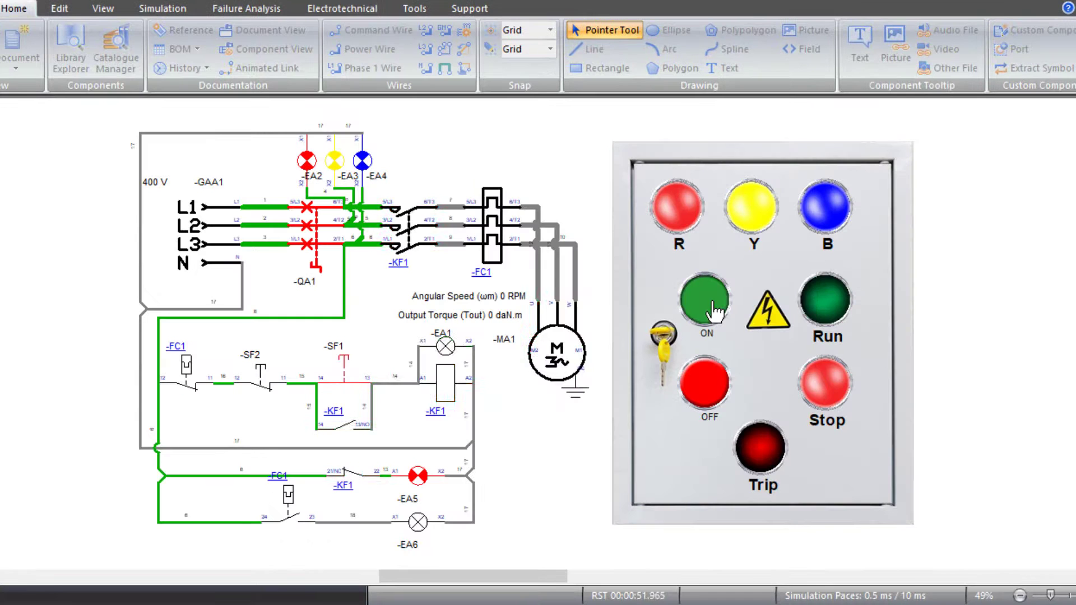
- Start and stop the motor twice using the HMI panel's ON and OFF buttons
{"action": "left_click", "coordinate": [713, 307]}
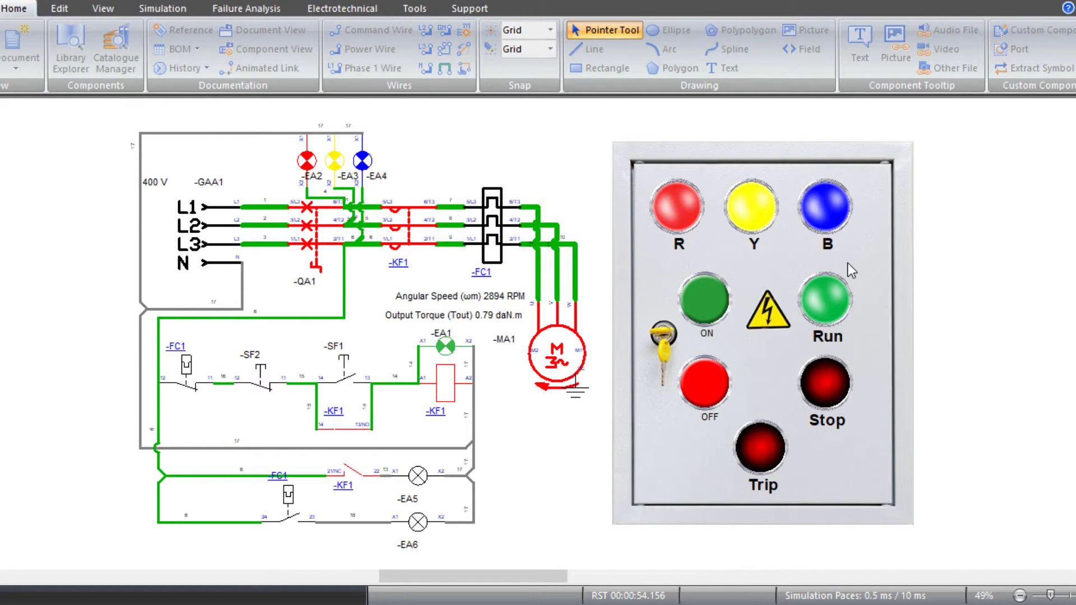
{"action": "left_click", "coordinate": [707, 383]}
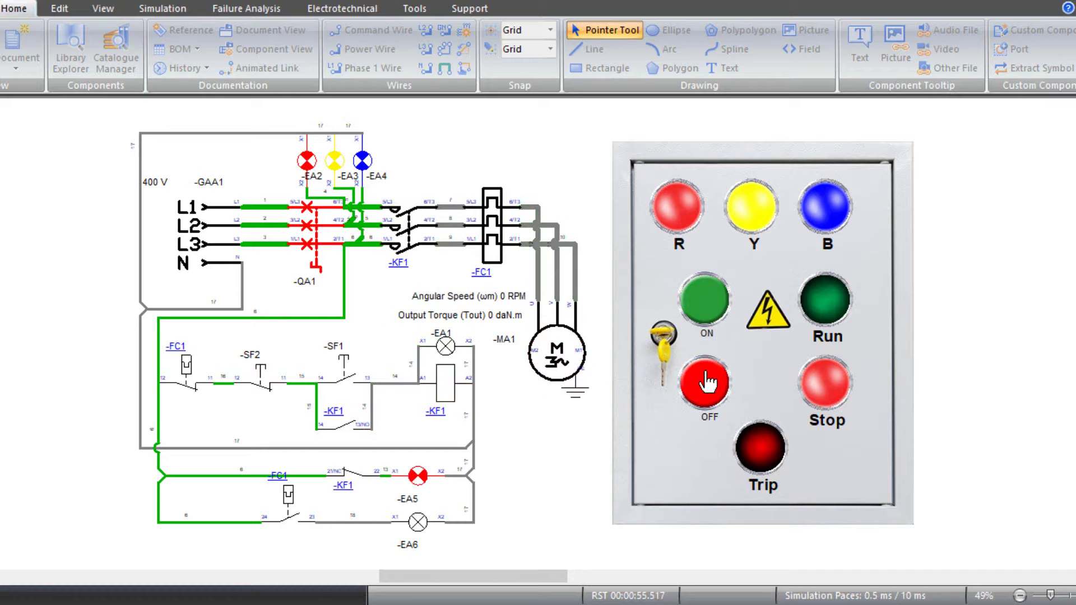
{"action": "left_click", "coordinate": [713, 308]}
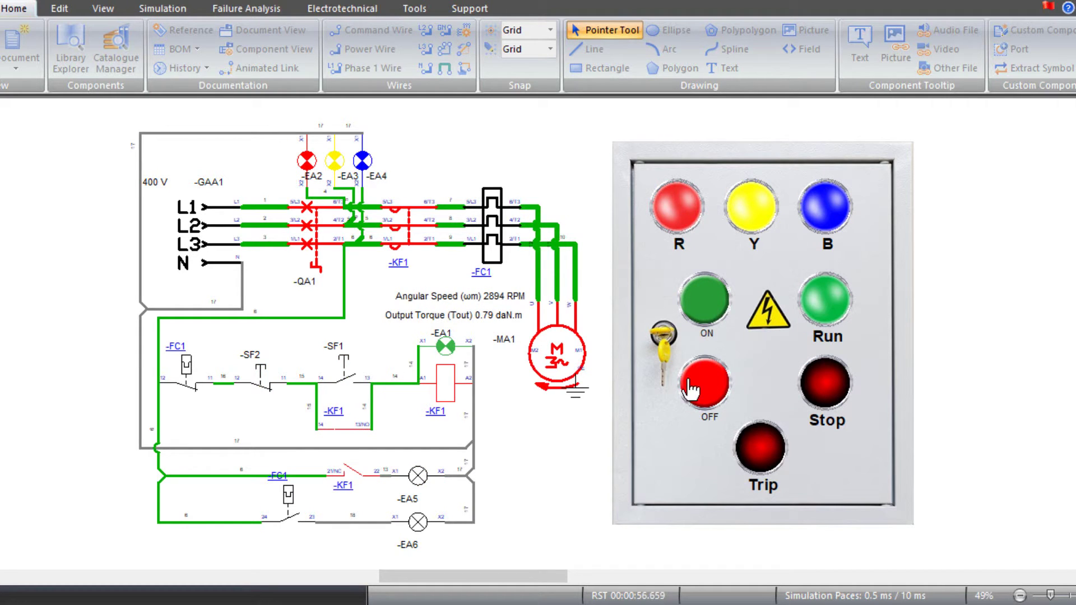
{"action": "left_click", "coordinate": [702, 396]}
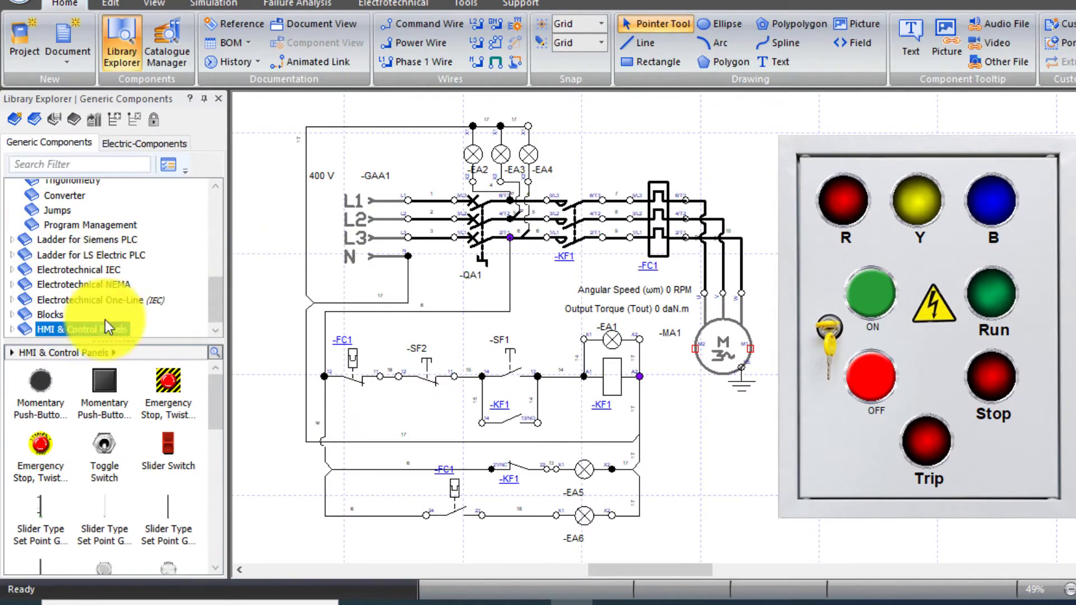
- Browse the Control buttons, switches, set-point and signalling symbols, then open '1 DOL with HMI'
{"action": "left_click_drag", "start_coordinate": [107, 328], "coordinate": [13, 325]}
{"action": "scroll", "coordinate": [207, 312], "scroll_direction": "down", "scroll_amount": 2}
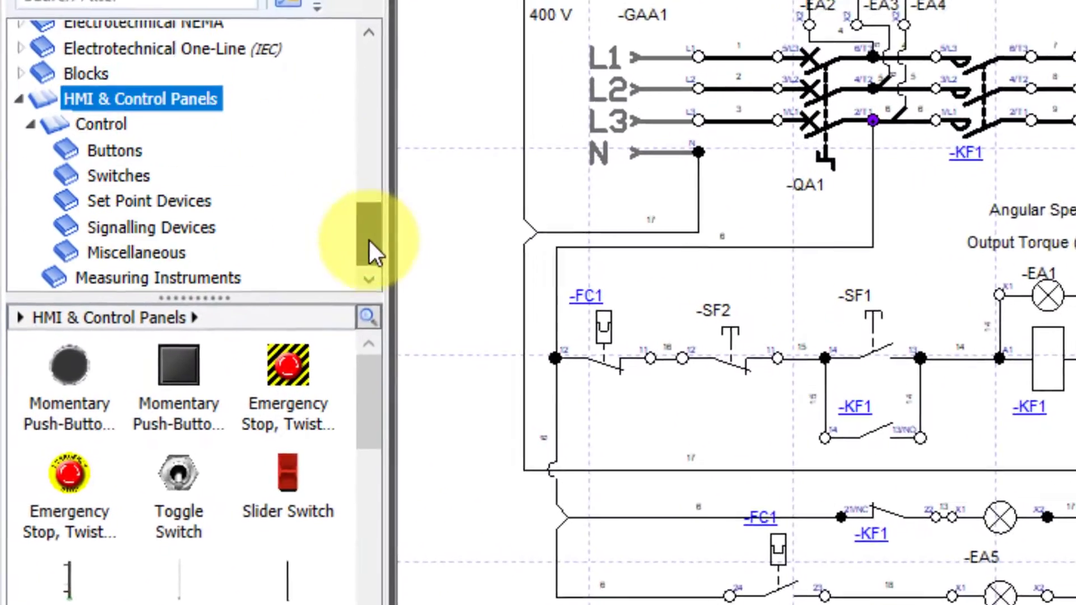
{"action": "left_click", "coordinate": [128, 97]}
{"action": "left_click", "coordinate": [120, 124]}
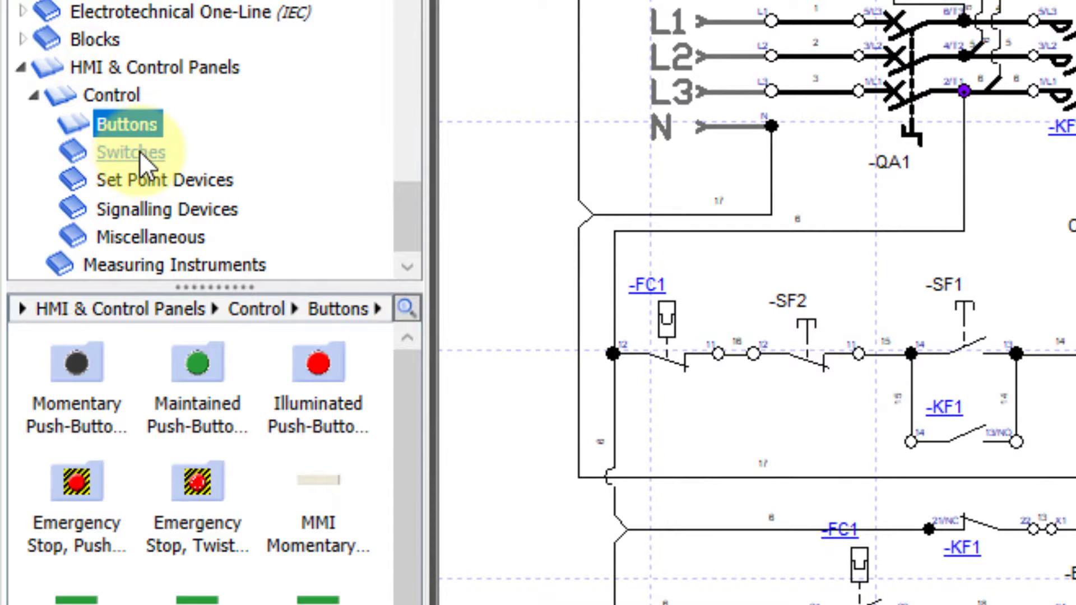
{"action": "left_click", "coordinate": [140, 151]}
{"action": "left_click", "coordinate": [134, 177]}
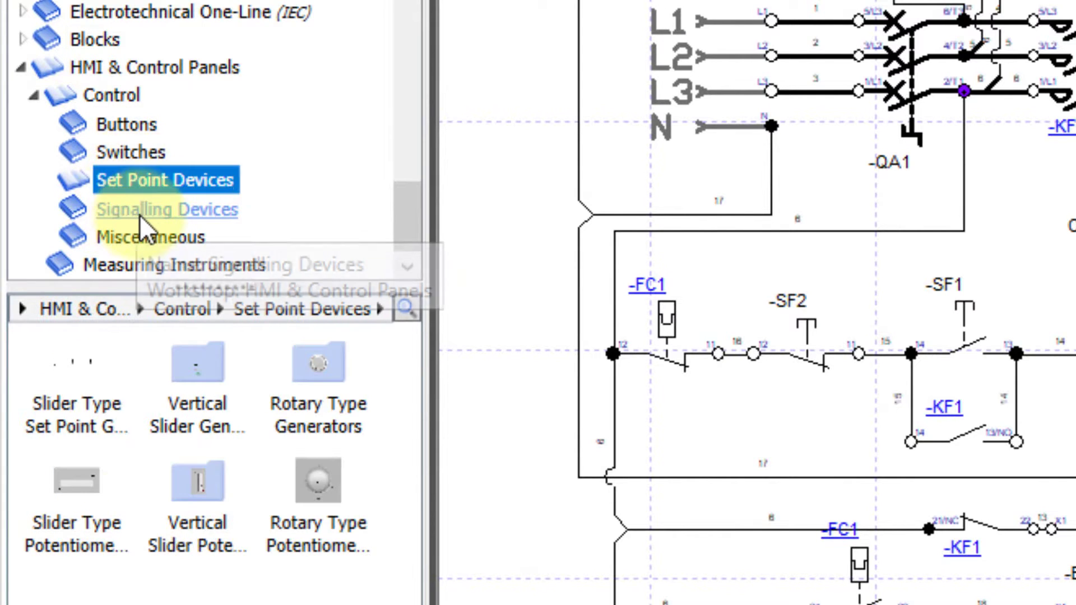
{"action": "left_click", "coordinate": [139, 212]}
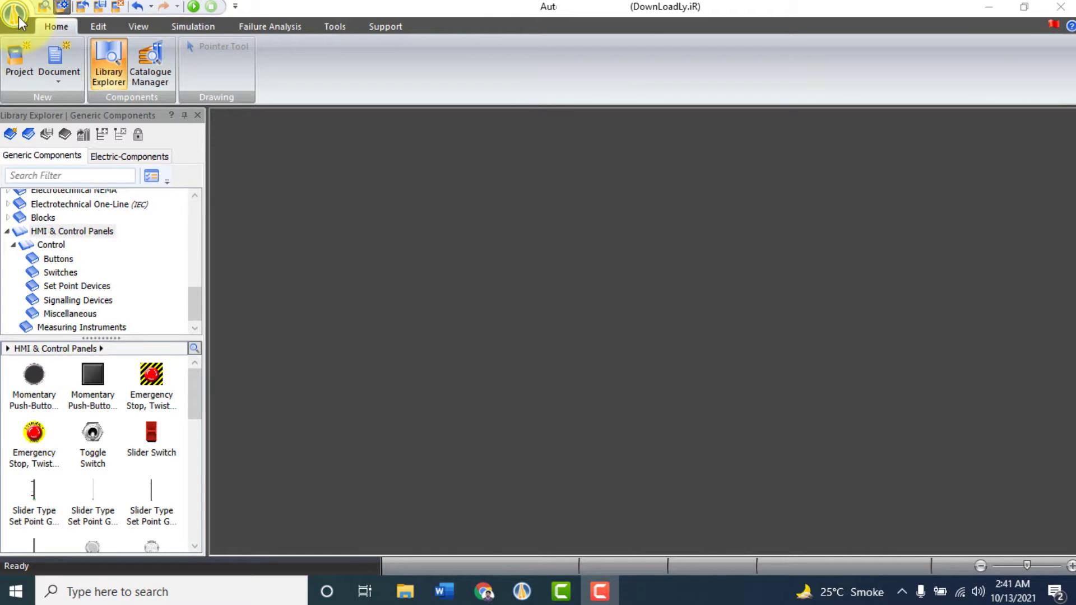
{"action": "left_click", "coordinate": [16, 14]}
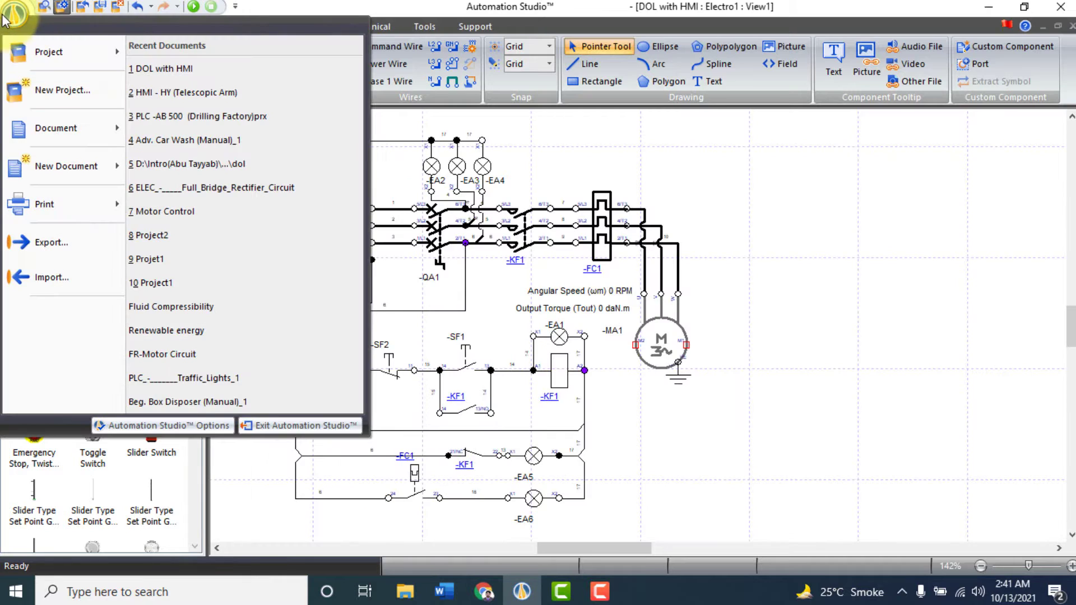
{"action": "left_click", "coordinate": [170, 70]}
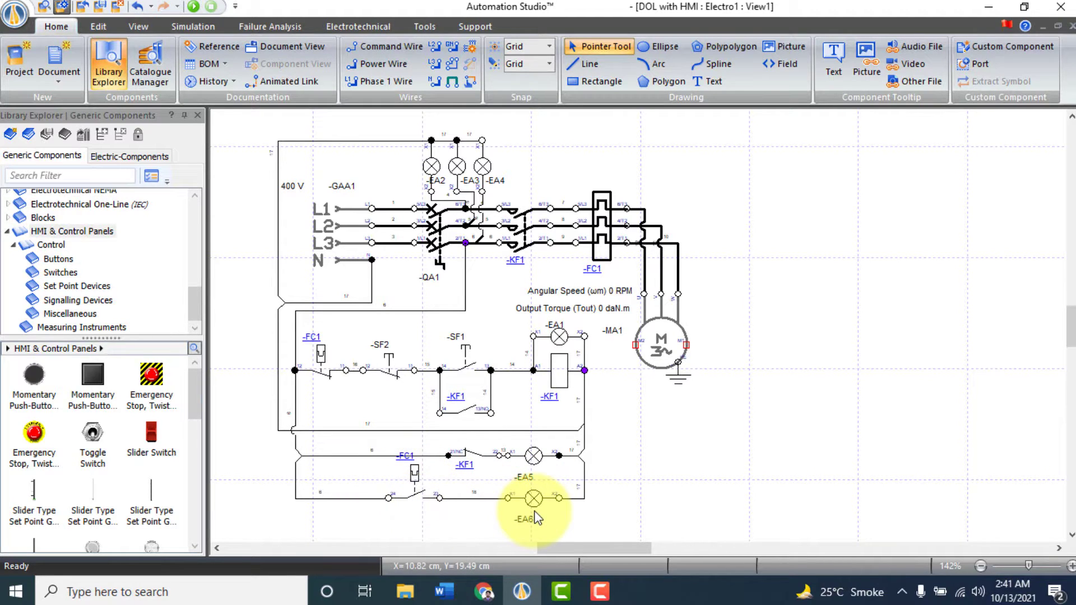
- Insert the db door picture to the right of the schematic and resize it
{"action": "left_click", "coordinate": [785, 46]}
{"action": "left_click_drag", "start_coordinate": [738, 166], "coordinate": [1019, 515]}
{"action": "left_click", "coordinate": [374, 348]}
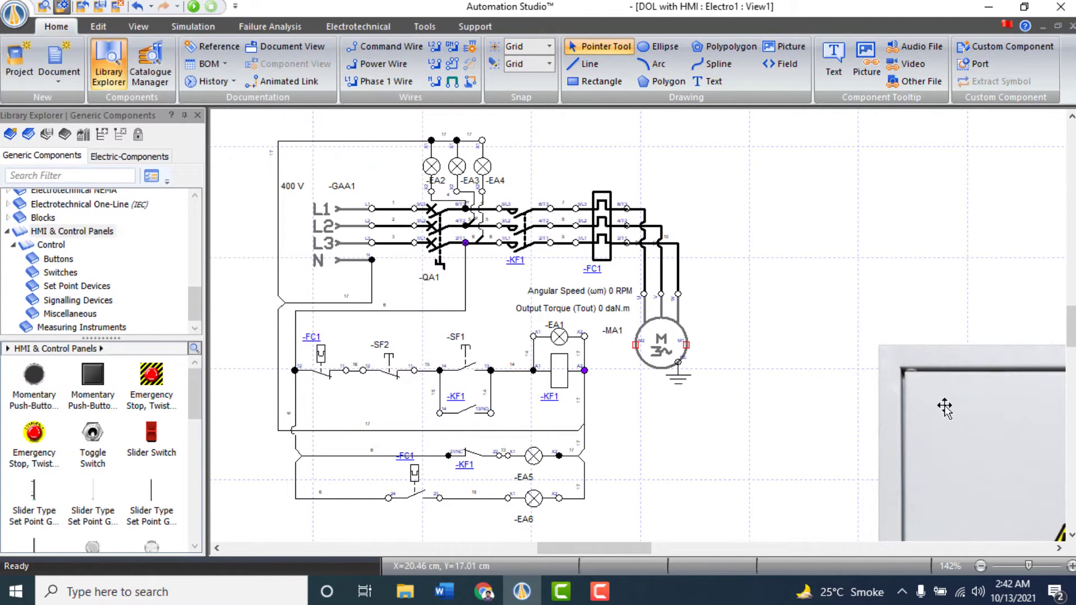
{"action": "left_click_drag", "start_coordinate": [988, 473], "coordinate": [857, 319]}
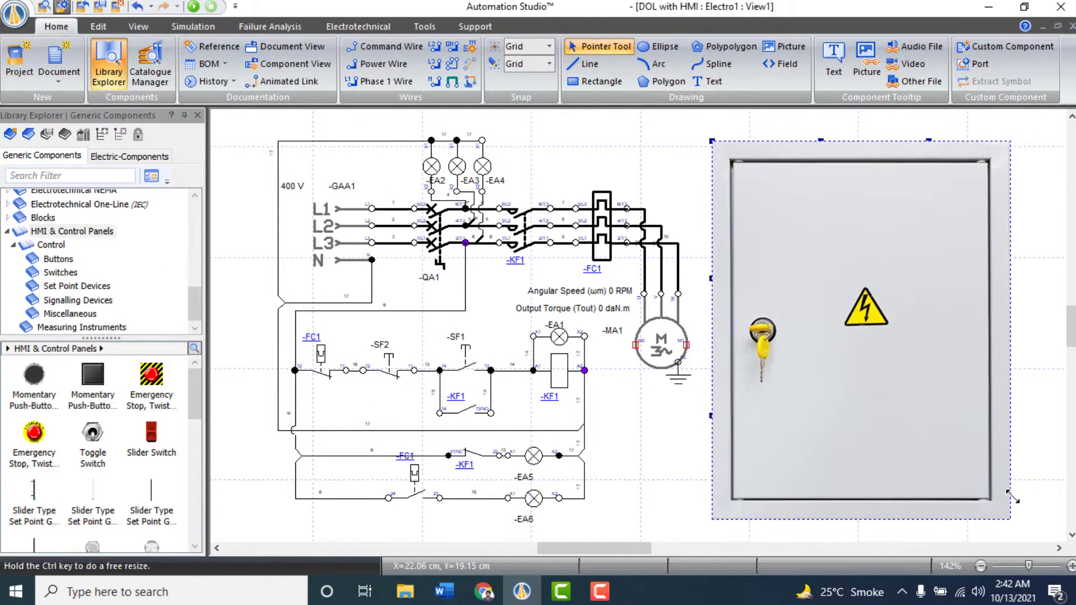
{"action": "left_click_drag", "start_coordinate": [723, 465], "coordinate": [718, 460]}
- Add round pilot lights across the door's top, coloured red, yellow and blue
{"action": "scroll", "coordinate": [92, 449], "scroll_direction": "down", "scroll_amount": 2}
{"action": "left_click_drag", "start_coordinate": [92, 433], "coordinate": [875, 193]}
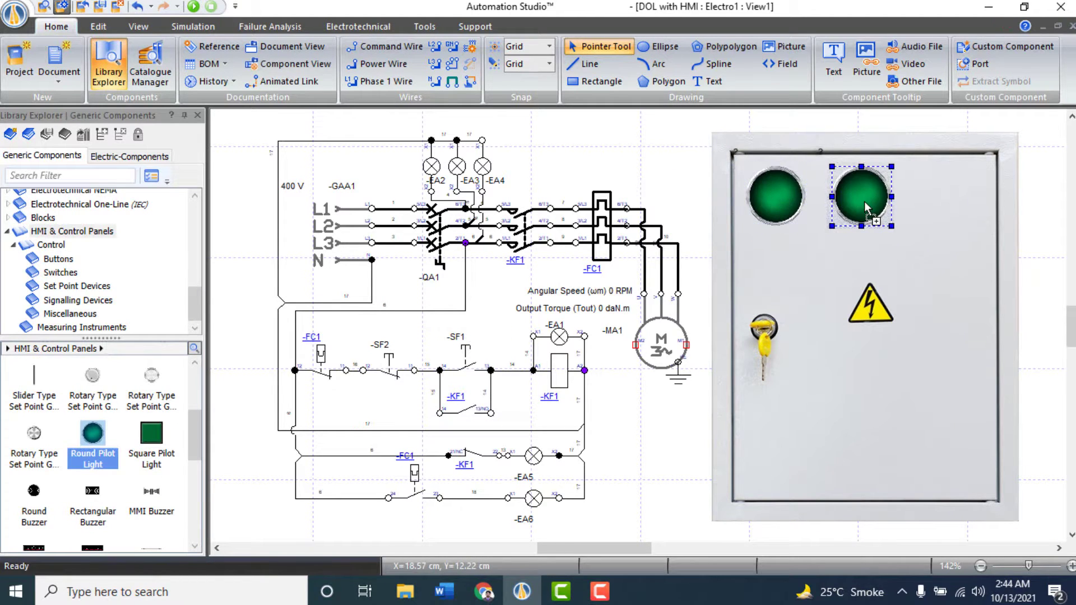
{"action": "left_click_drag", "start_coordinate": [789, 193], "coordinate": [960, 193]}
{"action": "double_click", "coordinate": [788, 193]}
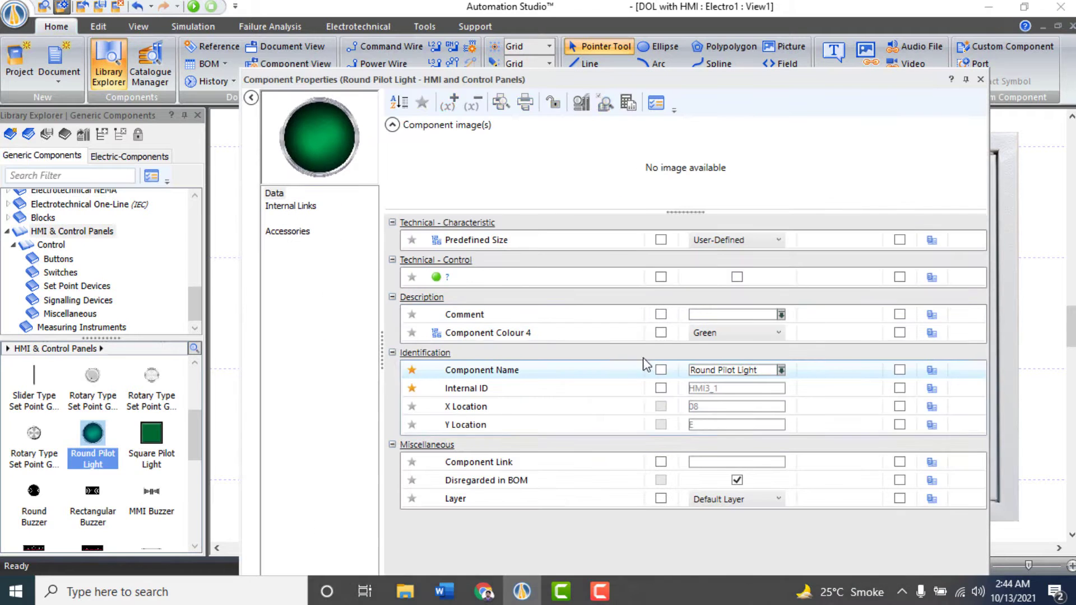
{"action": "left_click", "coordinate": [778, 333]}
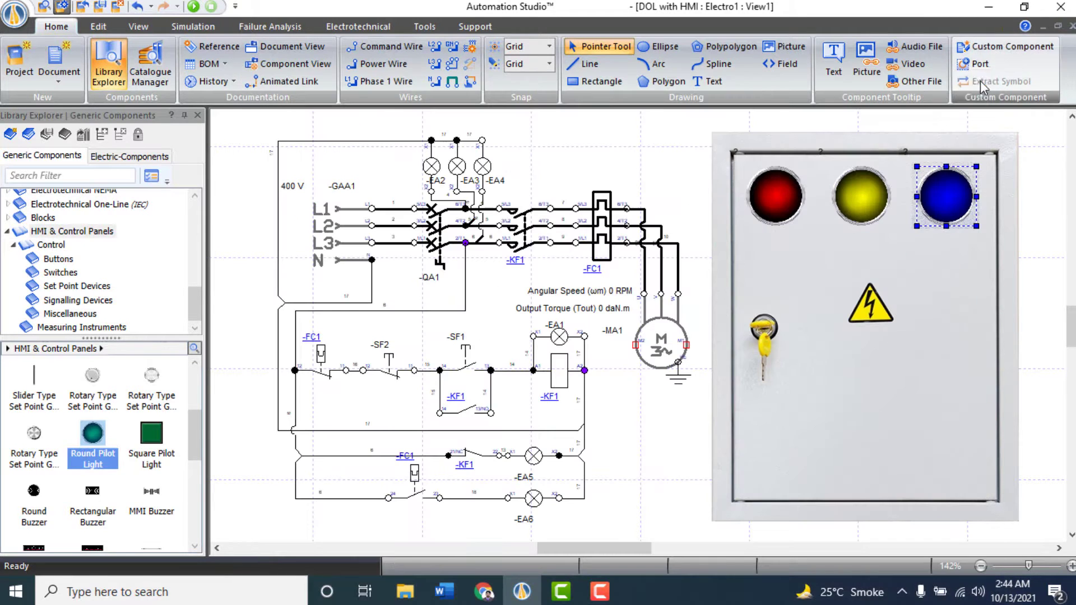
{"action": "scroll", "coordinate": [34, 385], "scroll_direction": "up", "scroll_amount": 3}
{"action": "left_click", "coordinate": [34, 375]}
- Add momentary push-buttons beside the warning sign, coloured green and red
{"action": "left_click_drag", "start_coordinate": [34, 383], "coordinate": [801, 331]}
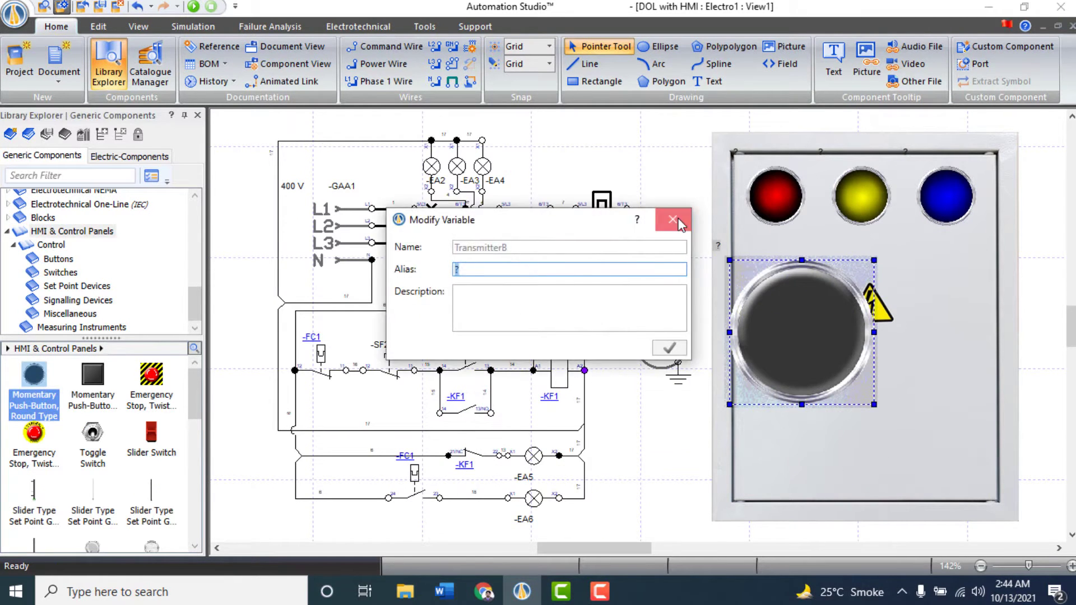
{"action": "left_click", "coordinate": [668, 346]}
{"action": "left_click_drag", "start_coordinate": [874, 259], "coordinate": [790, 355]}
{"action": "left_click_drag", "start_coordinate": [759, 390], "coordinate": [810, 389]}
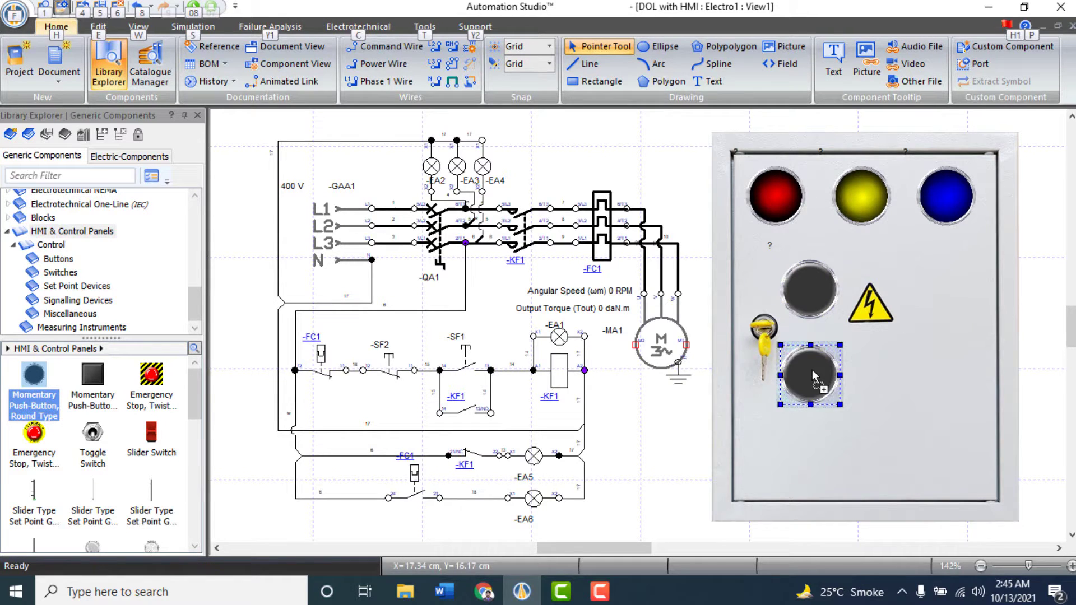
{"action": "double_click", "coordinate": [810, 381]}
{"action": "left_click", "coordinate": [778, 369]}
{"action": "left_click", "coordinate": [704, 387]}
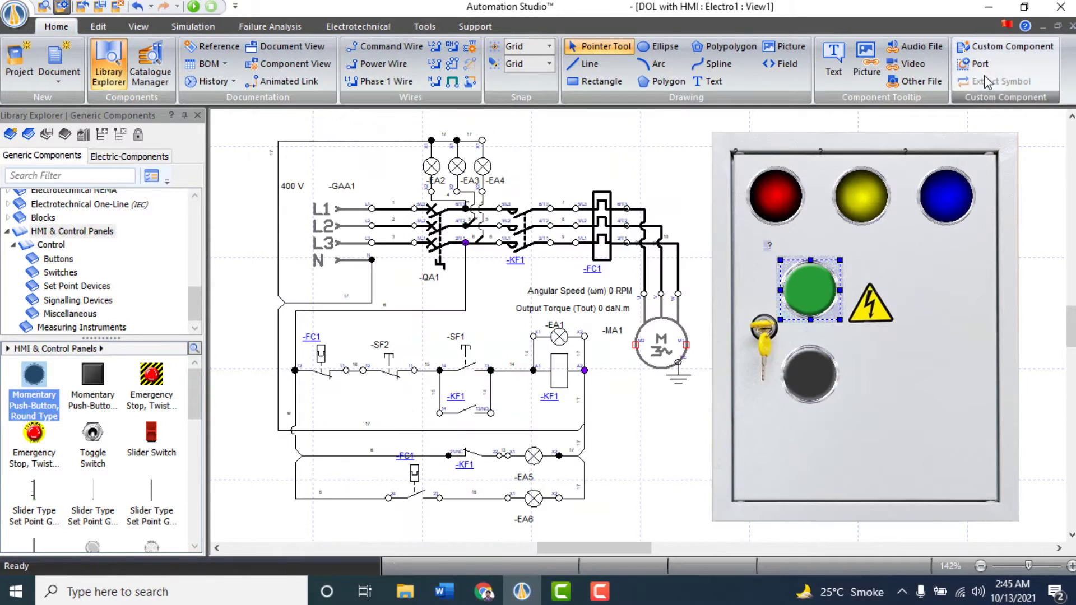
{"action": "left_click", "coordinate": [778, 370]}
{"action": "left_click", "coordinate": [700, 416]}
- Add a round pilot light to the door, copy it below, and make the copy red
{"action": "left_click", "coordinate": [982, 80]}
{"action": "scroll", "coordinate": [93, 448], "scroll_direction": "down", "scroll_amount": 3}
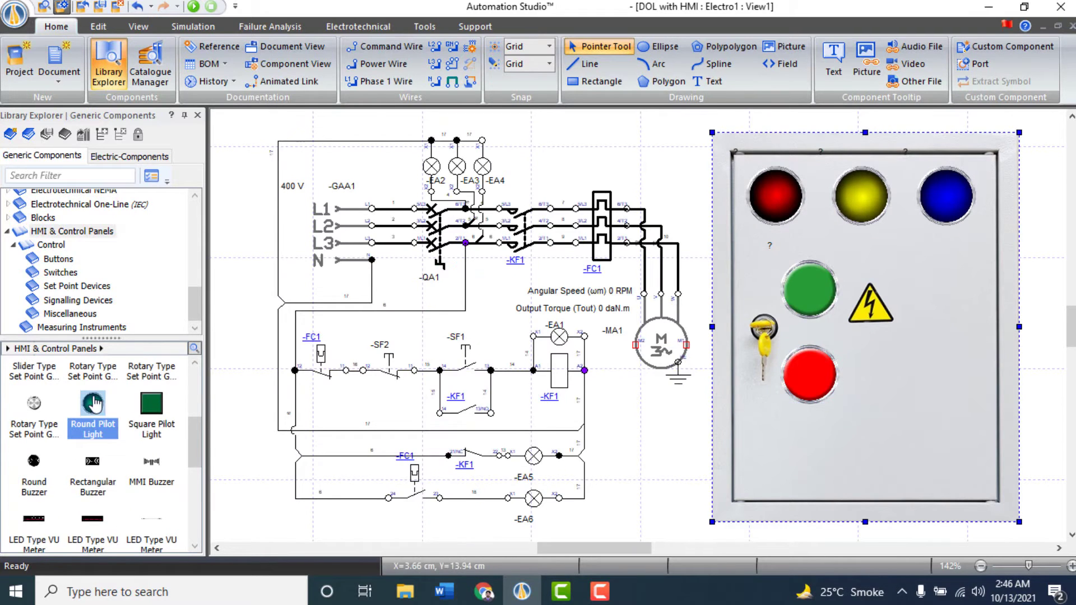
{"action": "left_click_drag", "start_coordinate": [92, 403], "coordinate": [925, 314]}
{"action": "left_click_drag", "start_coordinate": [992, 249], "coordinate": [909, 329]}
{"action": "left_click_drag", "start_coordinate": [894, 371], "coordinate": [868, 454]}
{"action": "double_click", "coordinate": [941, 375]}
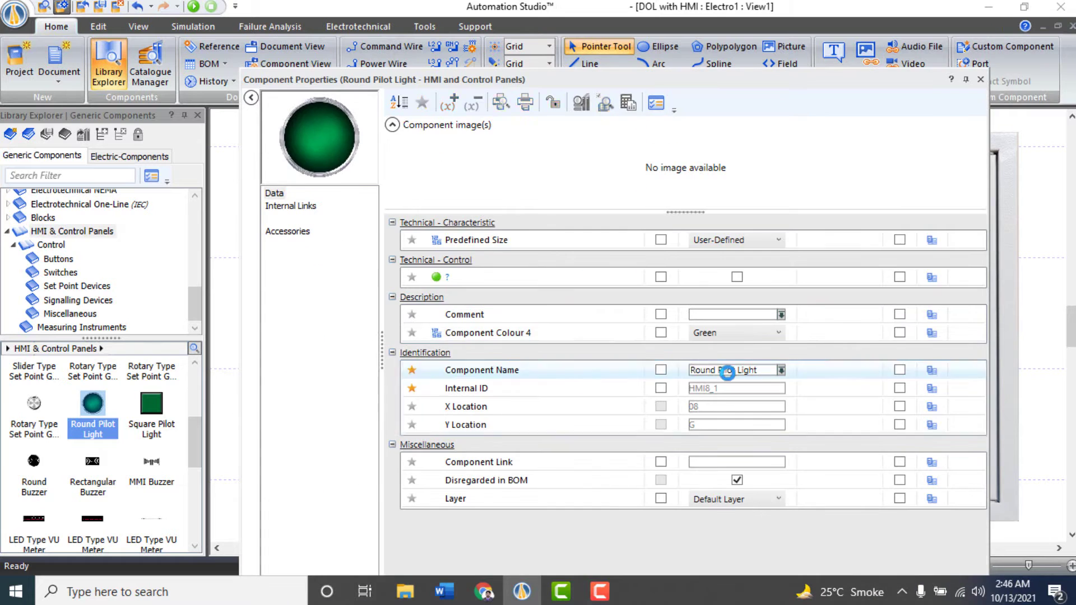
{"action": "left_click", "coordinate": [728, 333]}
{"action": "left_click", "coordinate": [701, 364]}
{"action": "left_click", "coordinate": [980, 79]}
{"action": "left_click", "coordinate": [708, 81]}
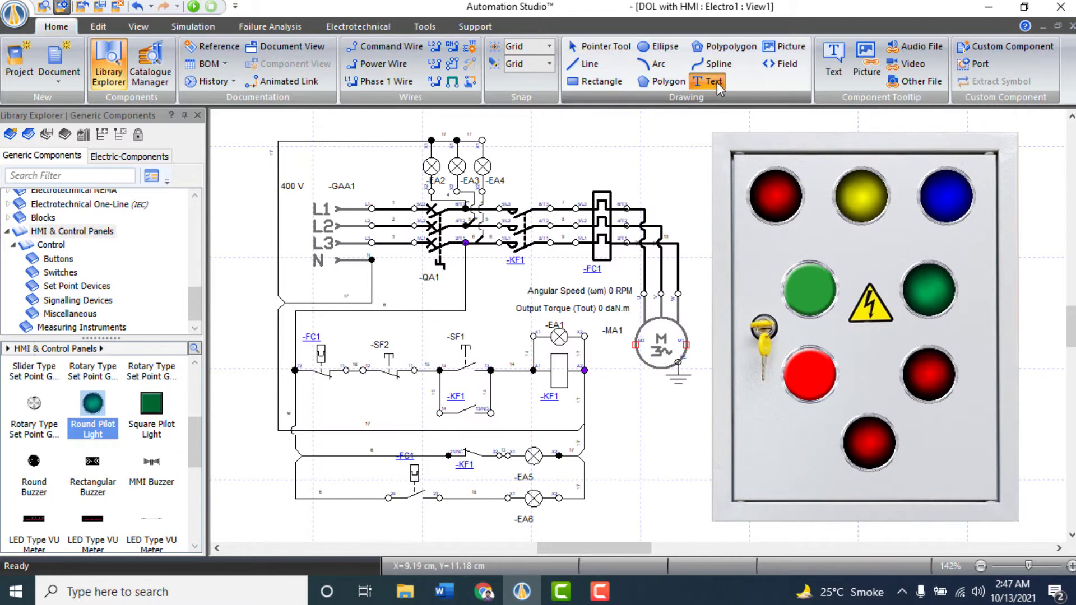
- Add text labels such as B, ON, RUN and OFF under the door's lights and buttons
{"action": "left_click_drag", "start_coordinate": [754, 226], "coordinate": [804, 247]}
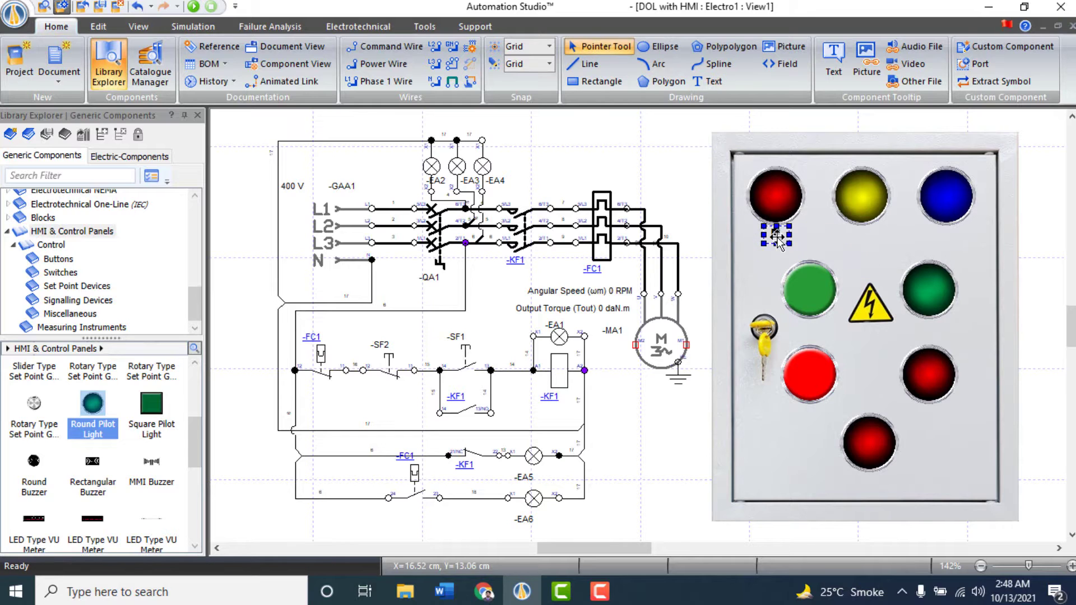
{"action": "type", "text": "BONRUN"}
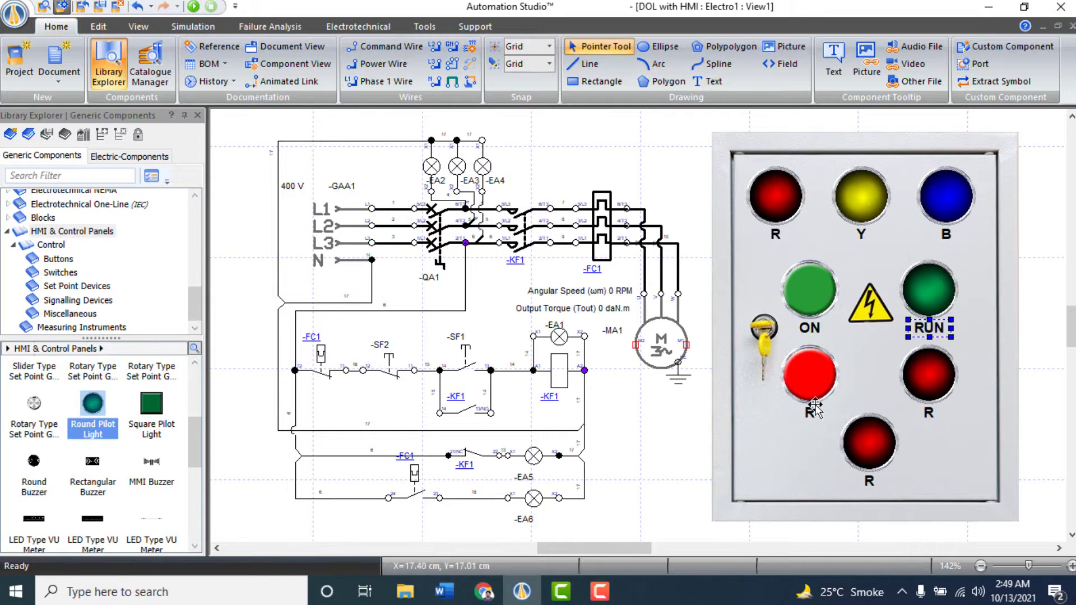
{"action": "type", "text": "OFF"}
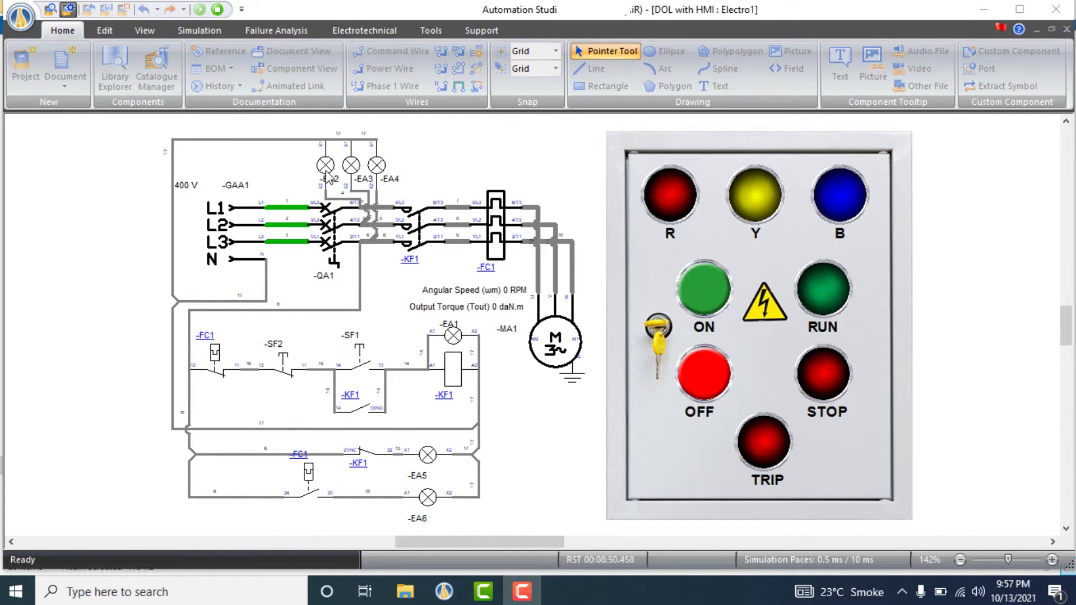
- Leave simulation and link the panel's R light to pilot light -EA2
{"action": "key", "text": "Escape"}
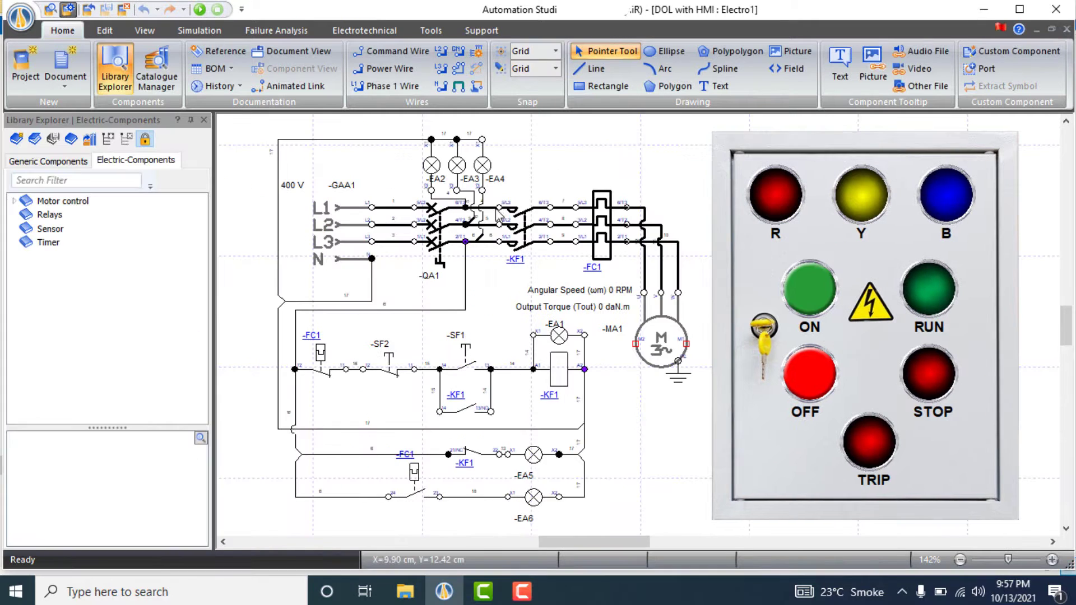
{"action": "double_click", "coordinate": [769, 202]}
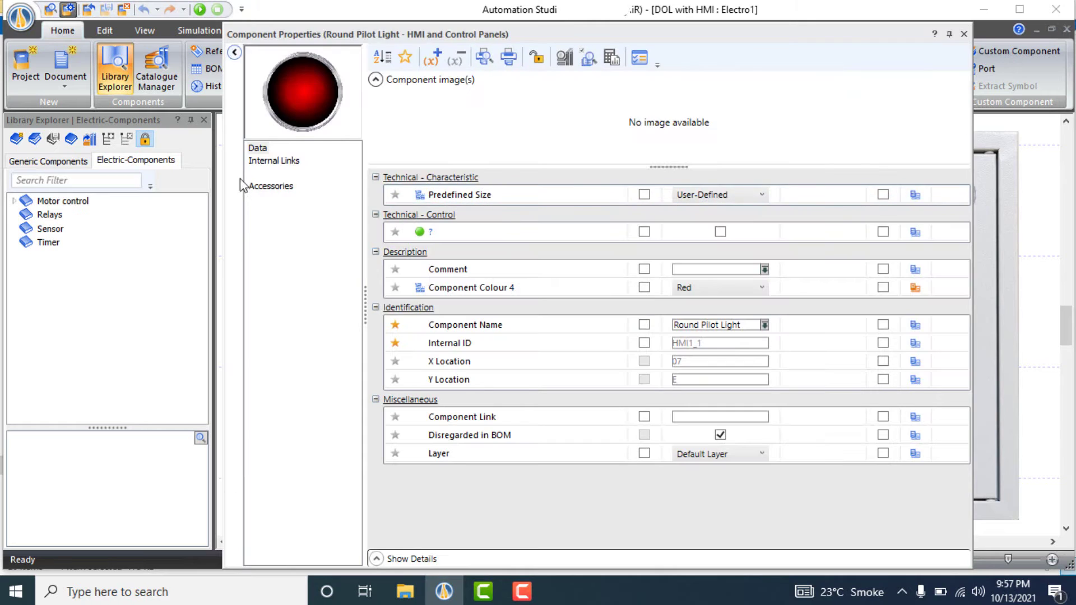
{"action": "left_click", "coordinate": [279, 161]}
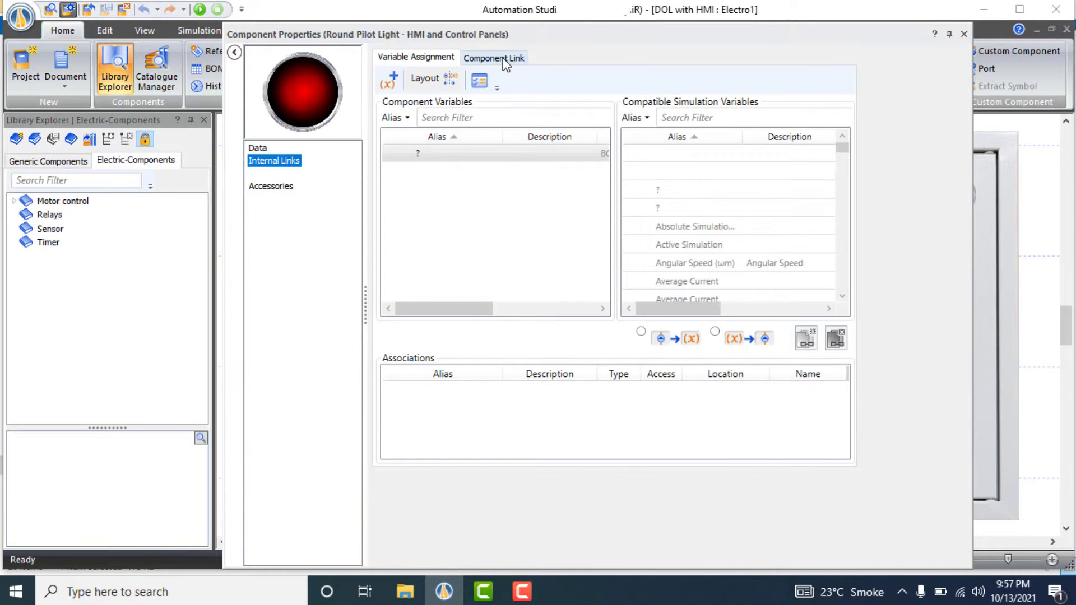
{"action": "left_click", "coordinate": [506, 60]}
{"action": "left_click", "coordinate": [419, 297]}
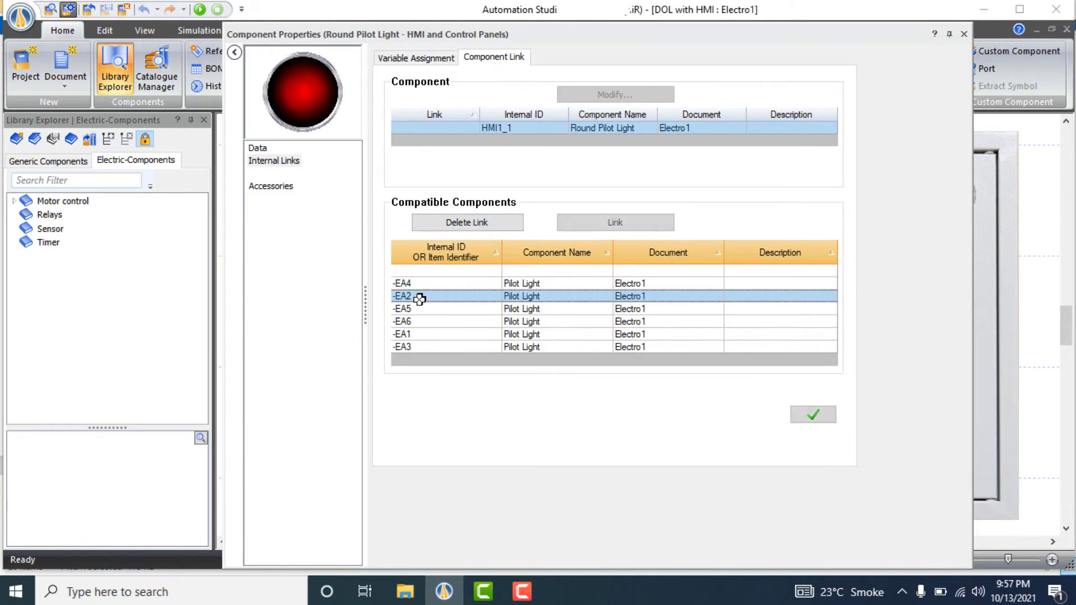
{"action": "left_click", "coordinate": [805, 415]}
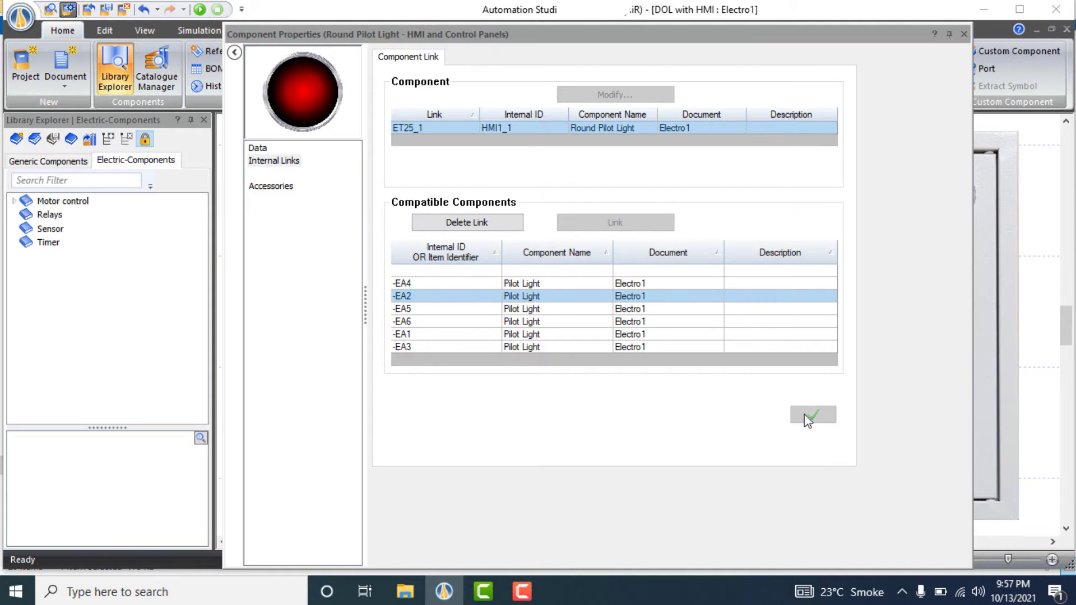
{"action": "left_click", "coordinate": [963, 34]}
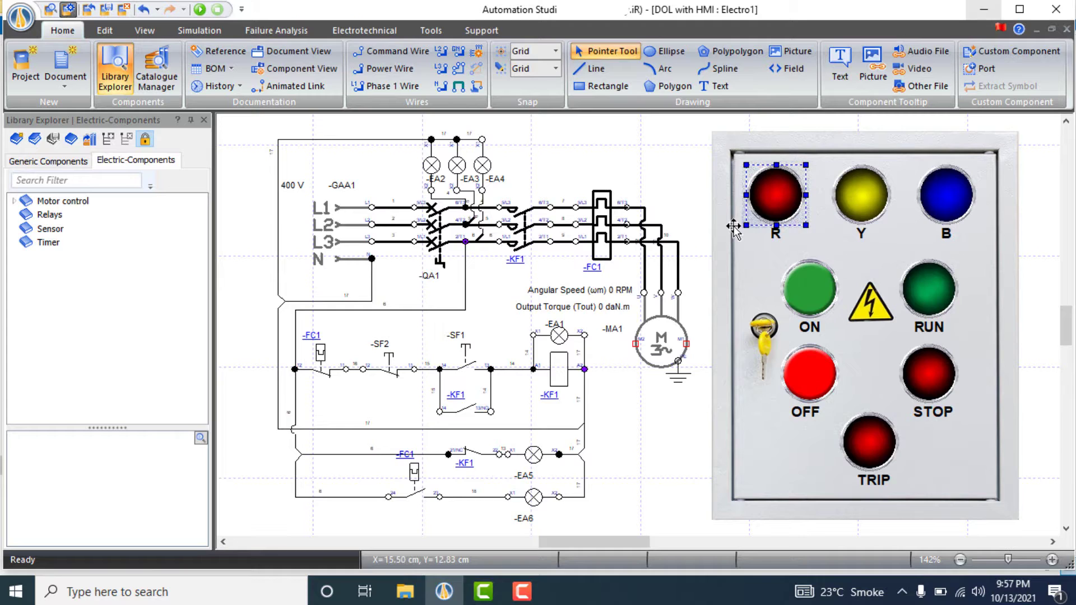
- Link the Y and B lights to their matching phase pilot lights
{"action": "double_click", "coordinate": [862, 195]}
{"action": "left_click", "coordinate": [493, 57]}
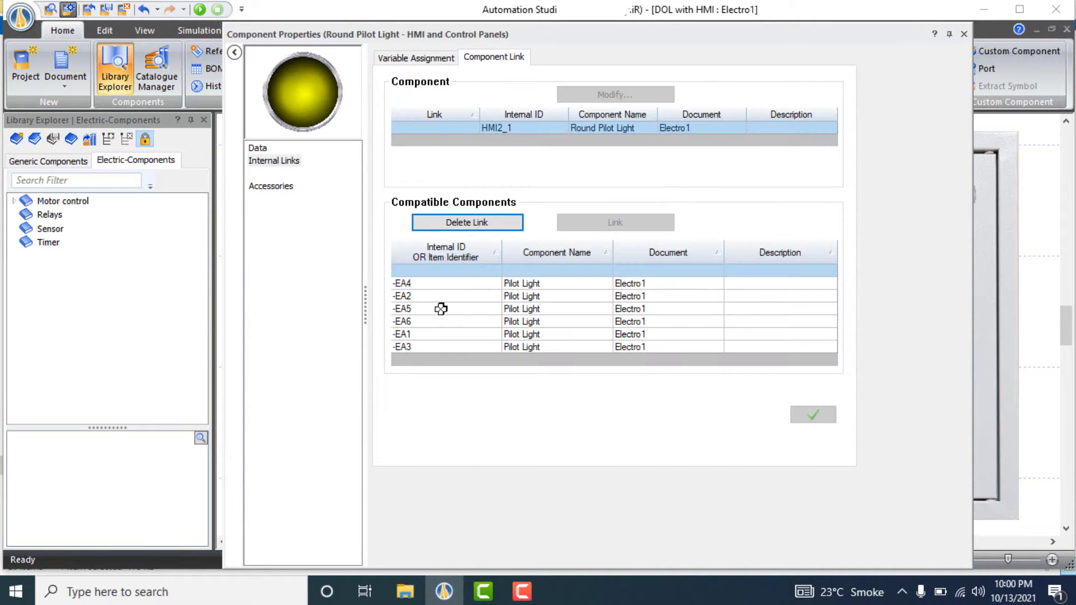
{"action": "left_click", "coordinate": [403, 347]}
{"action": "left_click", "coordinate": [813, 415]}
{"action": "left_click", "coordinate": [964, 34]}
{"action": "double_click", "coordinate": [946, 195]}
{"action": "left_click", "coordinate": [493, 56]}
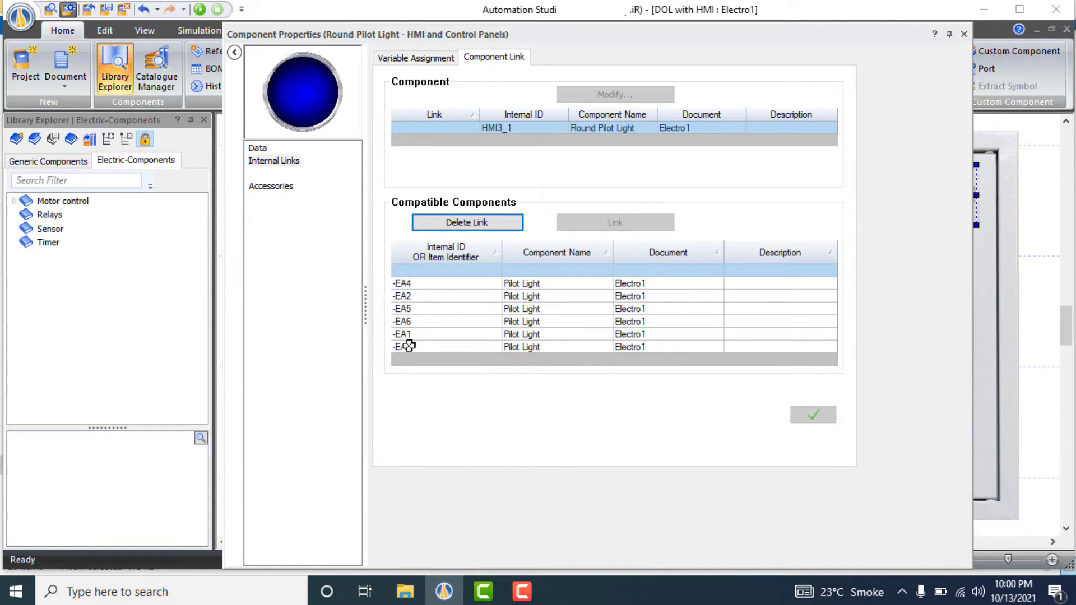
{"action": "left_click", "coordinate": [407, 346]}
{"action": "left_click", "coordinate": [812, 414]}
{"action": "left_click", "coordinate": [964, 34]}
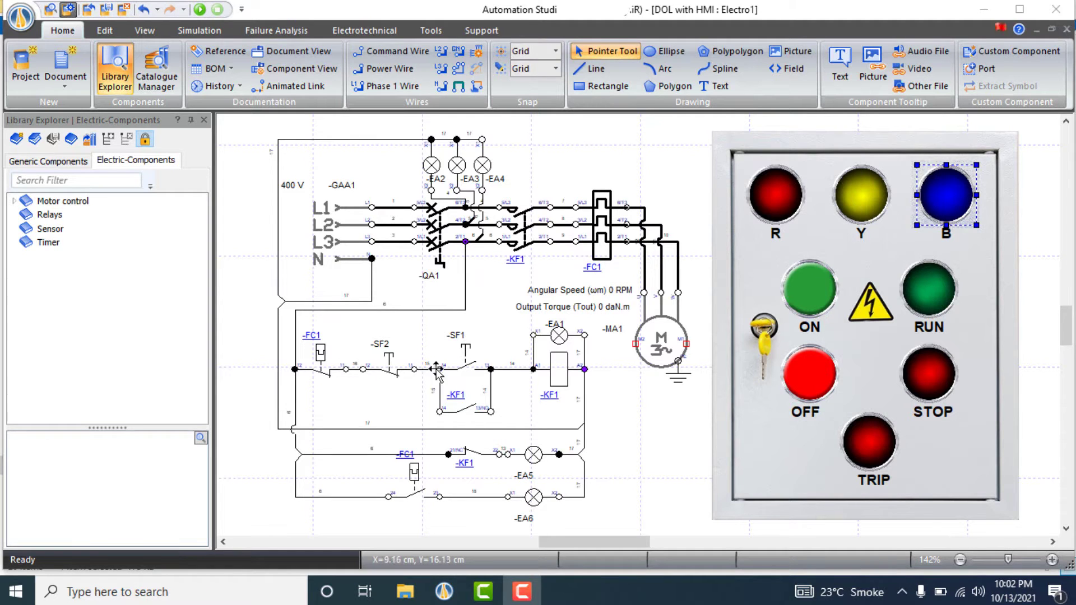
- Link the ON push-button to -SF1 and the OFF push-button to -SF2
{"action": "double_click", "coordinate": [815, 295]}
{"action": "left_click", "coordinate": [500, 58]}
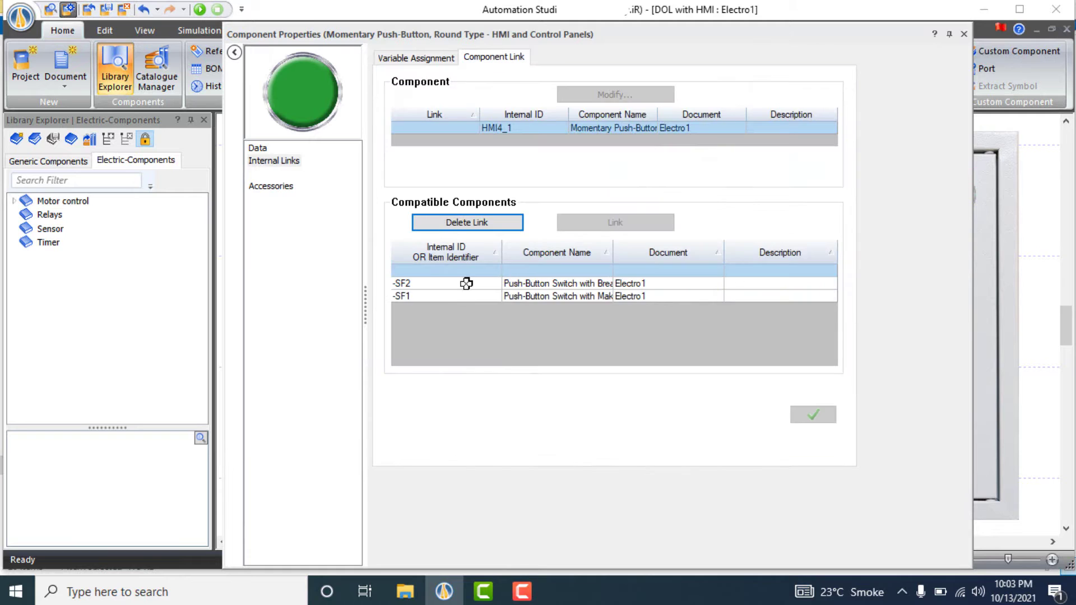
{"action": "left_click", "coordinate": [463, 296]}
{"action": "left_click", "coordinate": [813, 415]}
{"action": "left_click", "coordinate": [965, 34]}
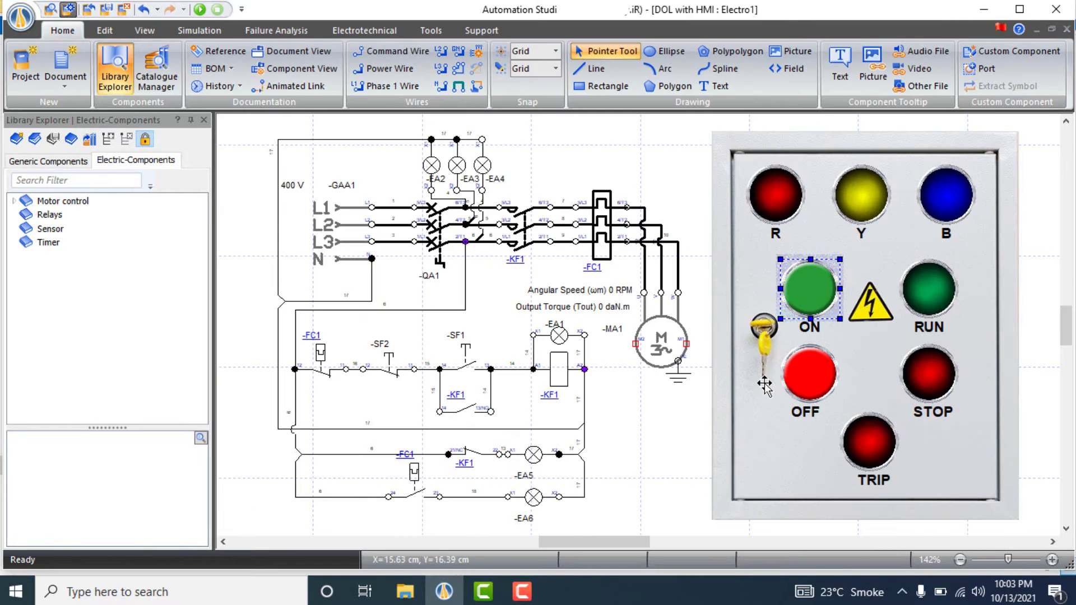
{"action": "double_click", "coordinate": [809, 378]}
{"action": "left_click", "coordinate": [501, 57]}
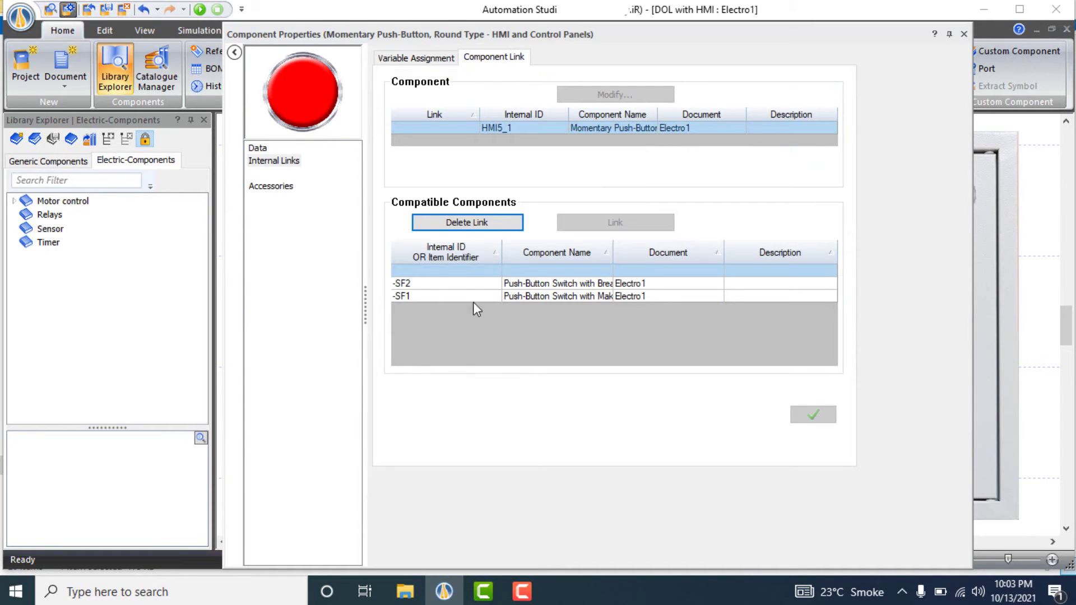
{"action": "left_click", "coordinate": [461, 285]}
{"action": "left_click", "coordinate": [815, 415]}
{"action": "left_click", "coordinate": [965, 34]}
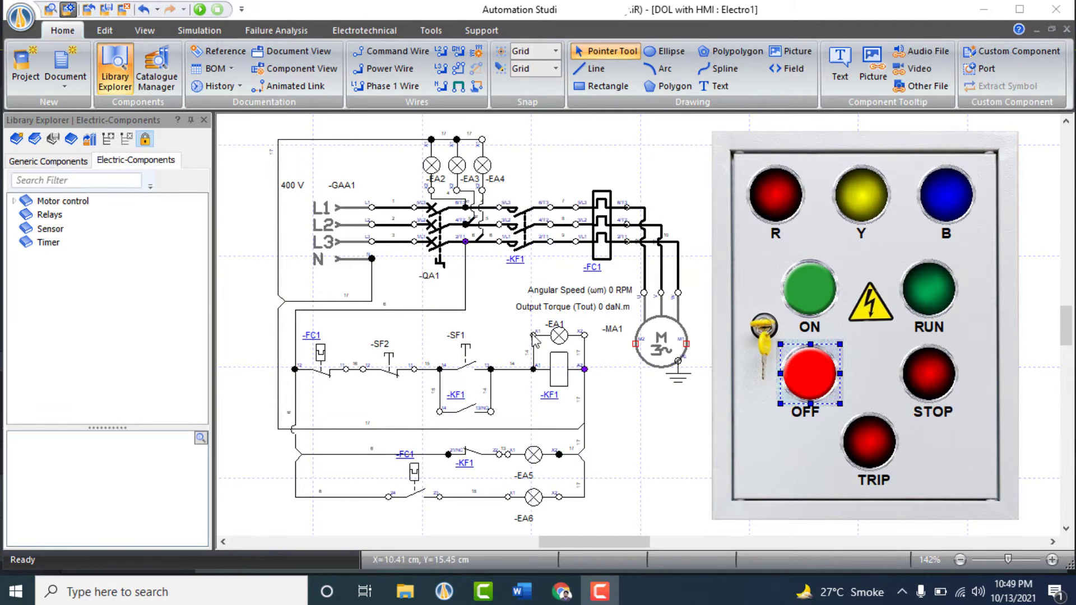
- Link the RUN, STOP and TRIP lights to -EA1, -EA5 and -EA6
{"action": "double_click", "coordinate": [920, 296]}
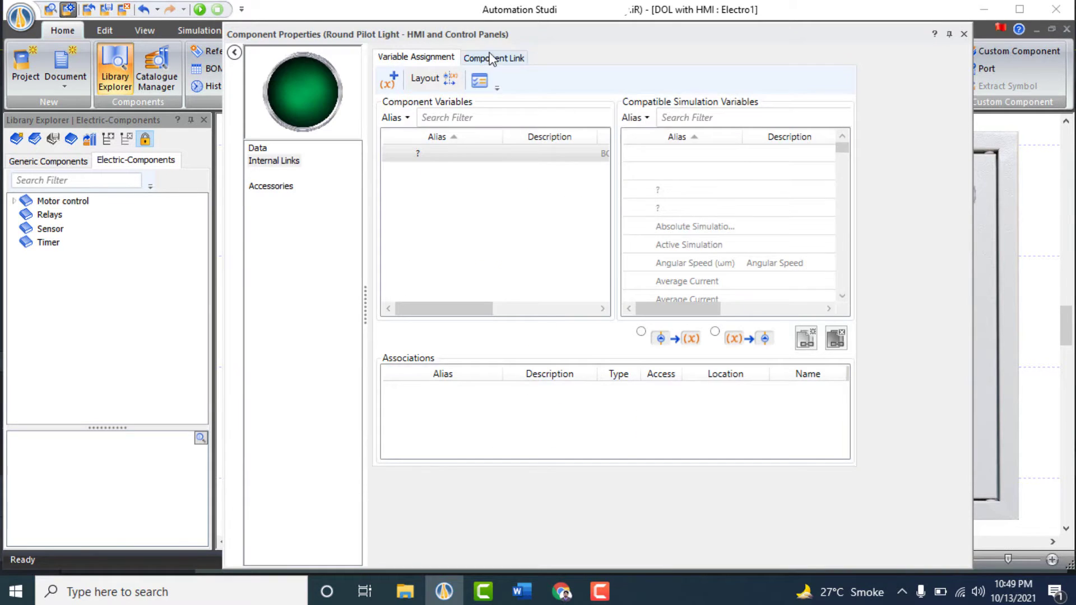
{"action": "left_click", "coordinate": [492, 57]}
{"action": "left_click", "coordinate": [421, 334]}
{"action": "left_click", "coordinate": [813, 414]}
{"action": "left_click", "coordinate": [965, 35]}
{"action": "double_click", "coordinate": [932, 497]}
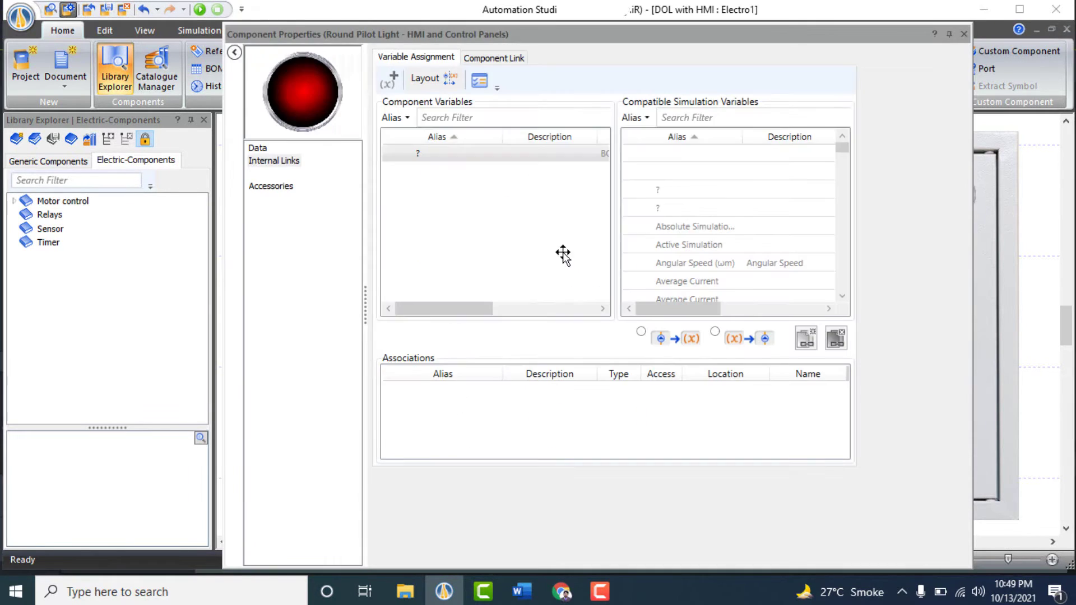
{"action": "left_click", "coordinate": [493, 58]}
{"action": "left_click", "coordinate": [420, 309]}
{"action": "left_click", "coordinate": [813, 415]}
{"action": "left_click", "coordinate": [965, 34]}
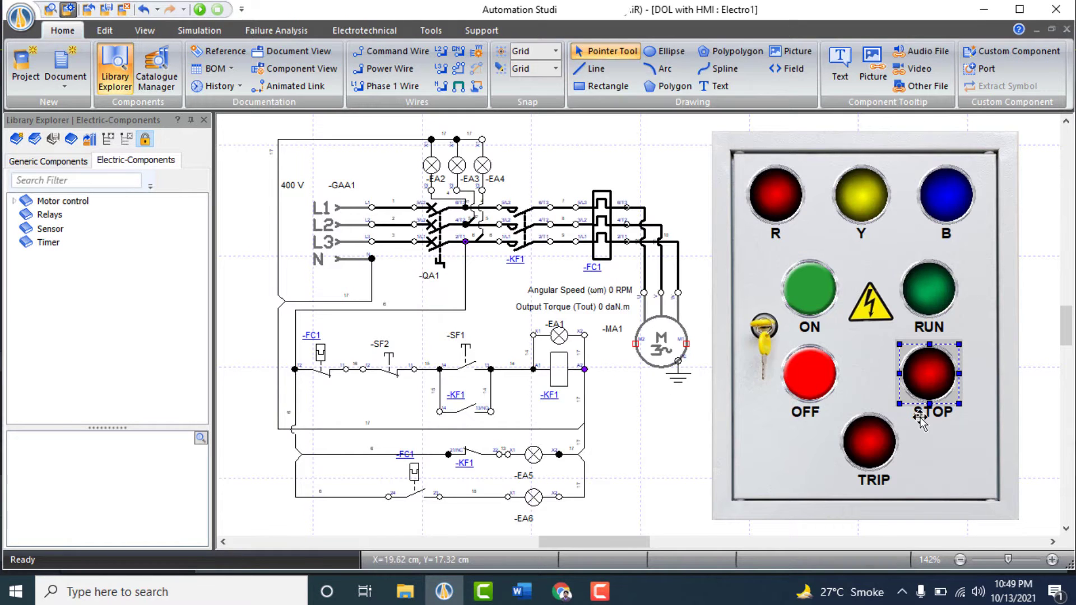
{"action": "double_click", "coordinate": [920, 419]}
{"action": "left_click", "coordinate": [493, 57]}
{"action": "left_click", "coordinate": [456, 317]}
{"action": "left_click", "coordinate": [813, 414]}
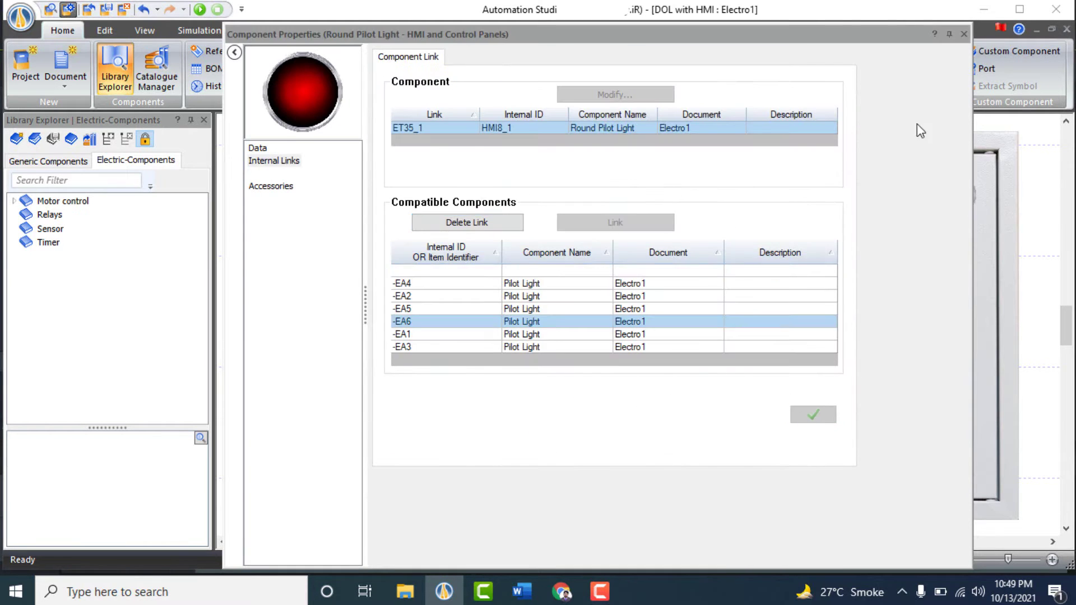
{"action": "left_click", "coordinate": [964, 34]}
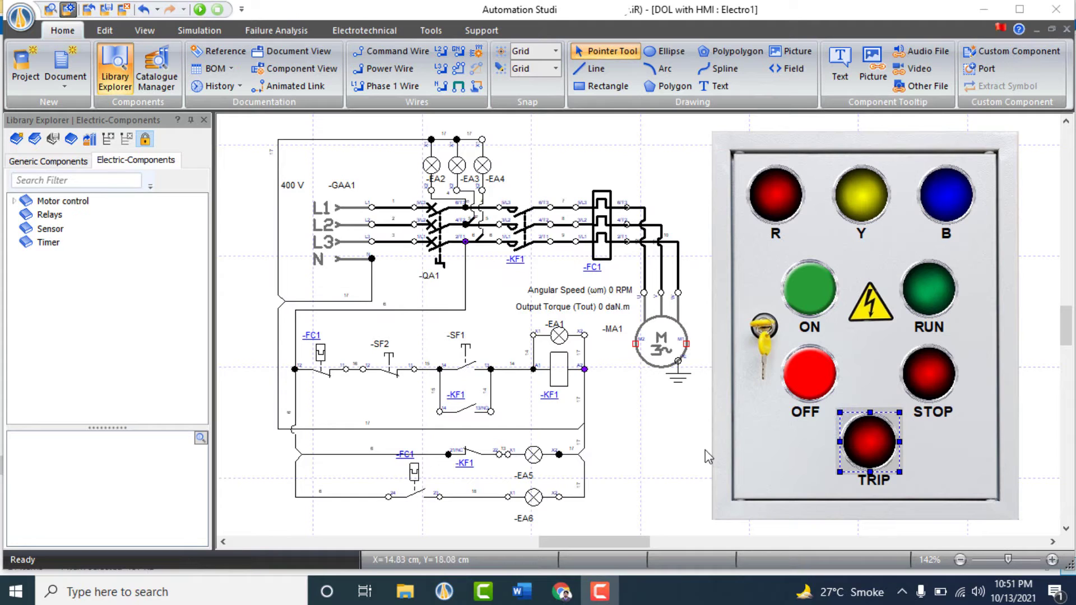
{"action": "left_click", "coordinate": [662, 448]}
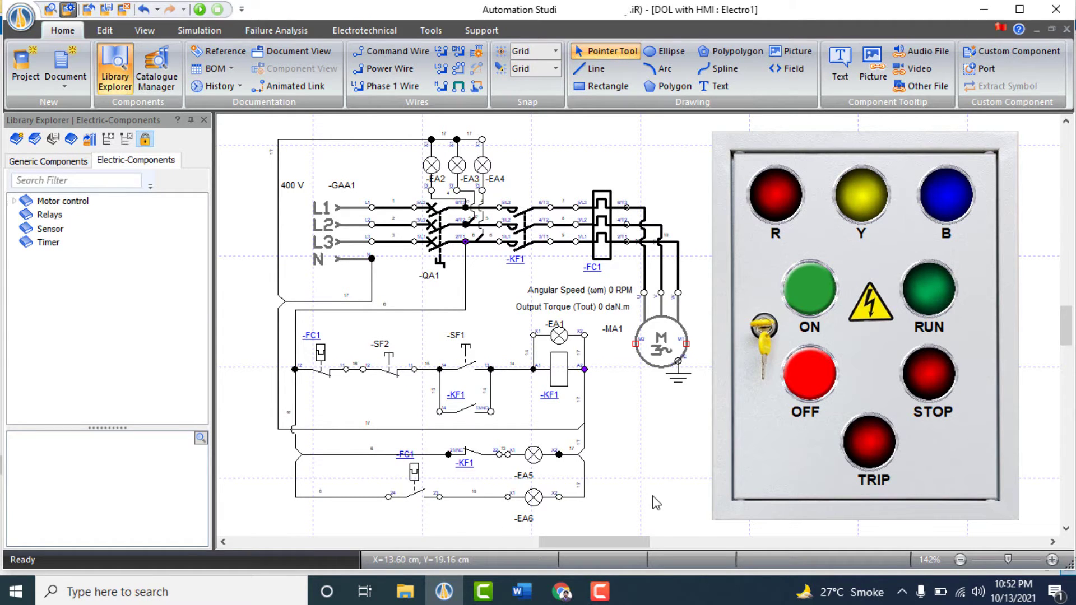
- Start Normal Simulation, close QA1, run the motor with ON and stop it with OFF
{"action": "left_click", "coordinate": [199, 10]}
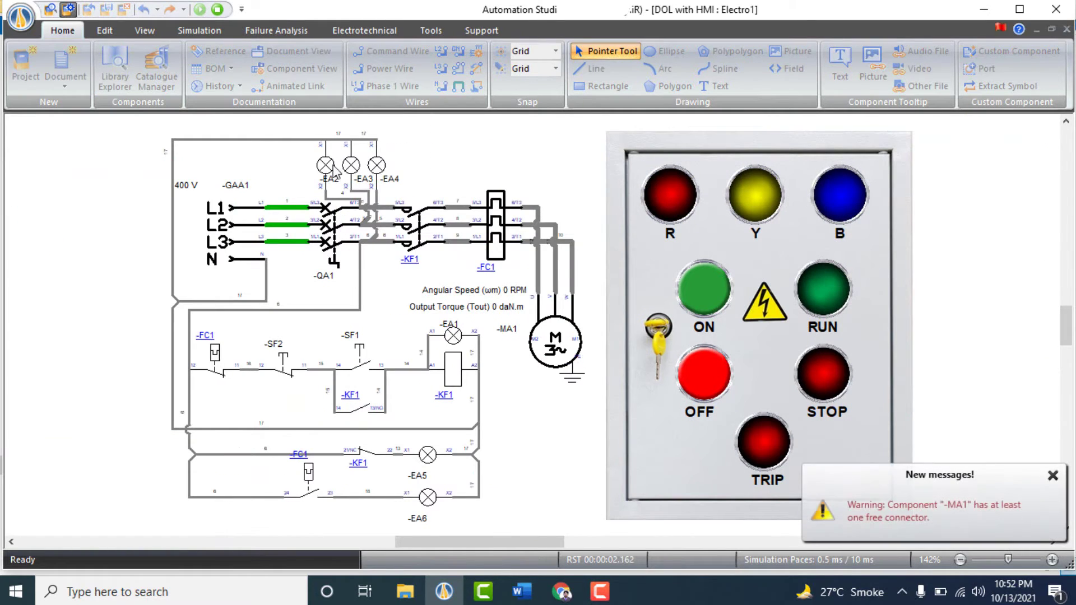
{"action": "left_click", "coordinate": [323, 242]}
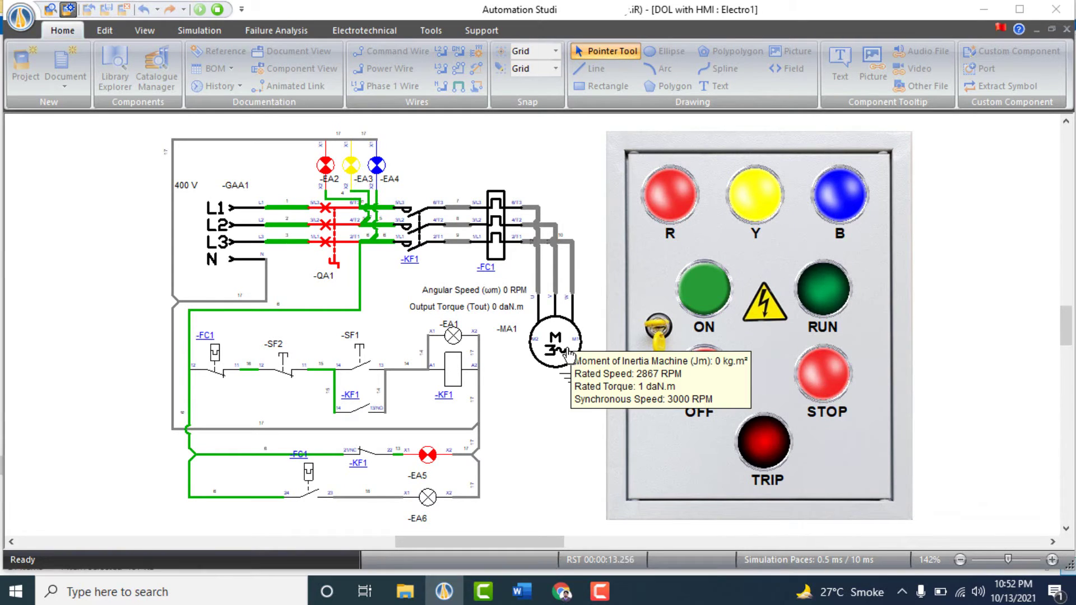
{"action": "left_click", "coordinate": [704, 305]}
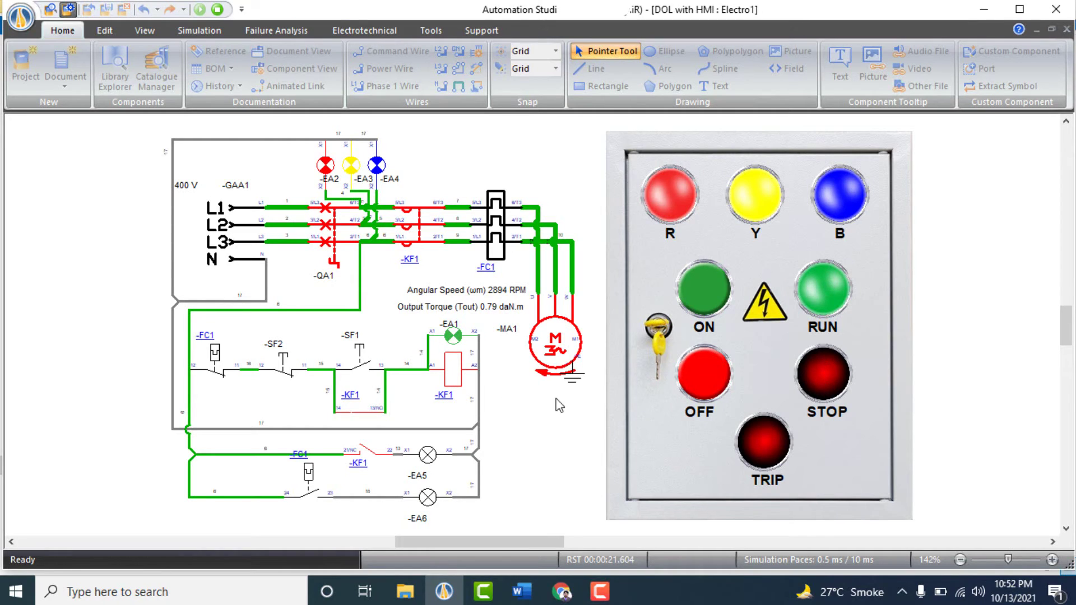
{"action": "left_click", "coordinate": [701, 386]}
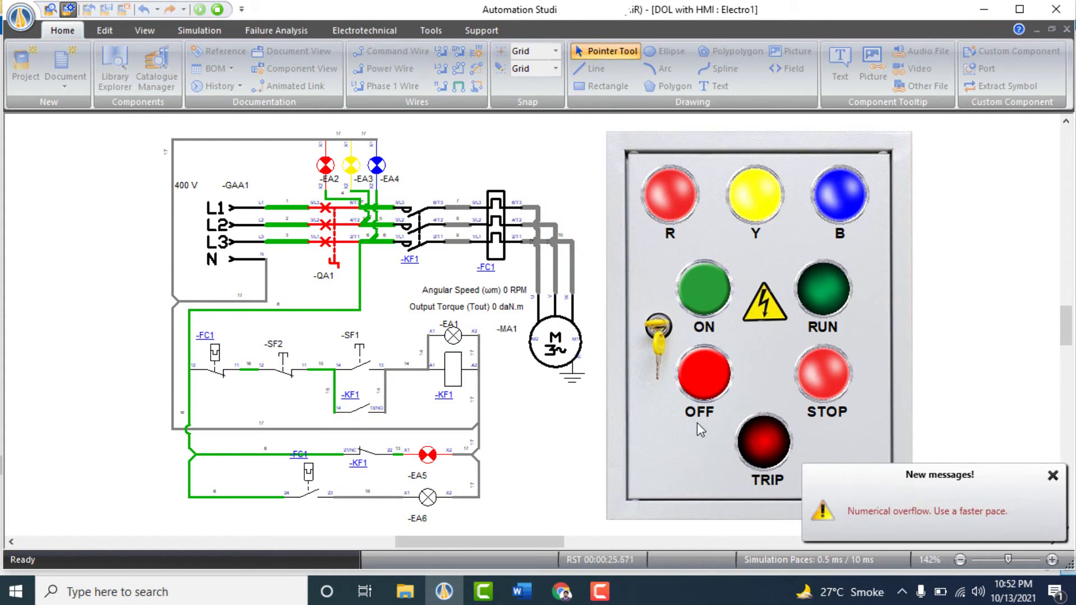
{"action": "left_click", "coordinate": [1055, 480]}
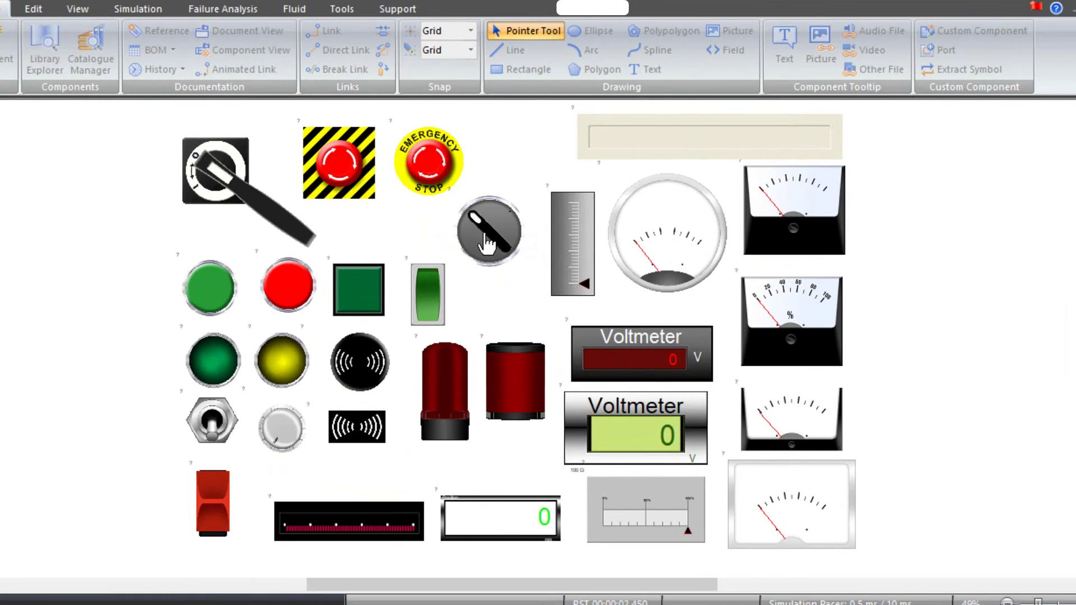
{"action": "left_click", "coordinate": [255, 204]}
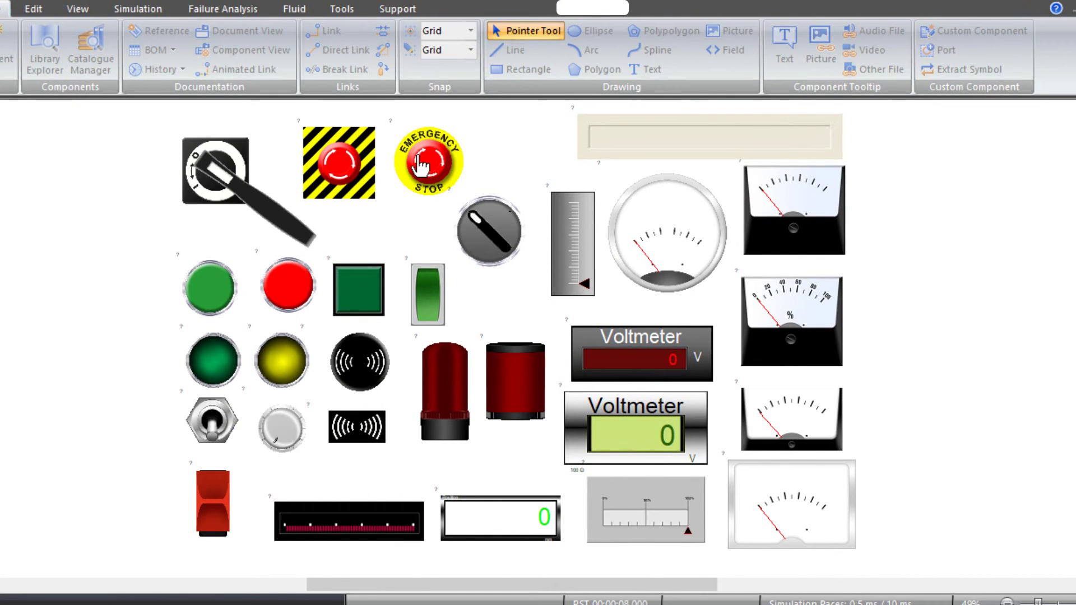
{"action": "left_click", "coordinate": [424, 308]}
- Restart the motor from the panel's ON button, then stop it with OFF
{"action": "left_click", "coordinate": [214, 507]}
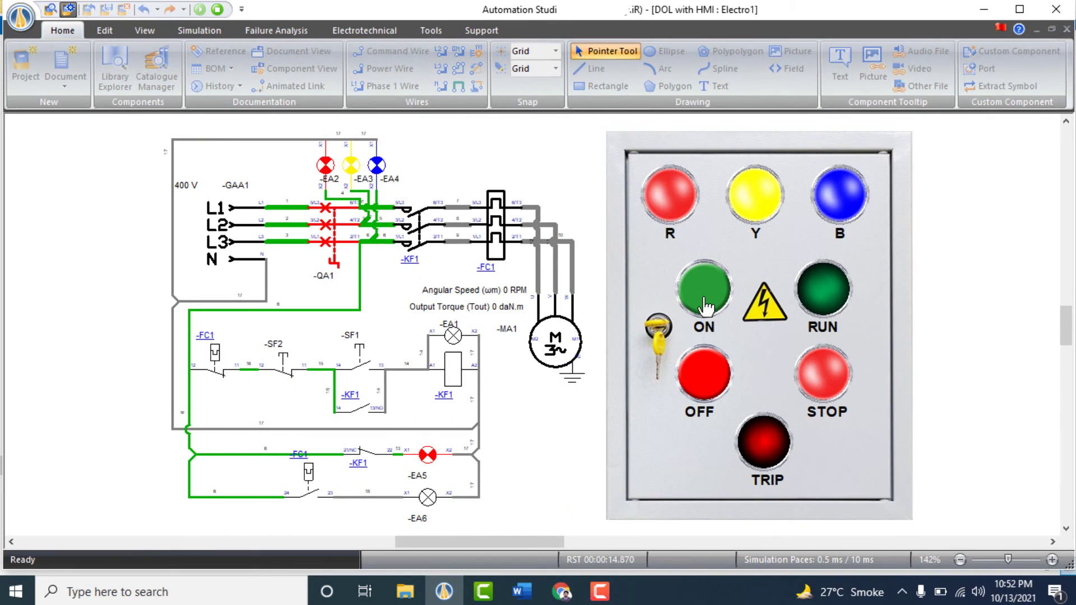
{"action": "left_click", "coordinate": [705, 305]}
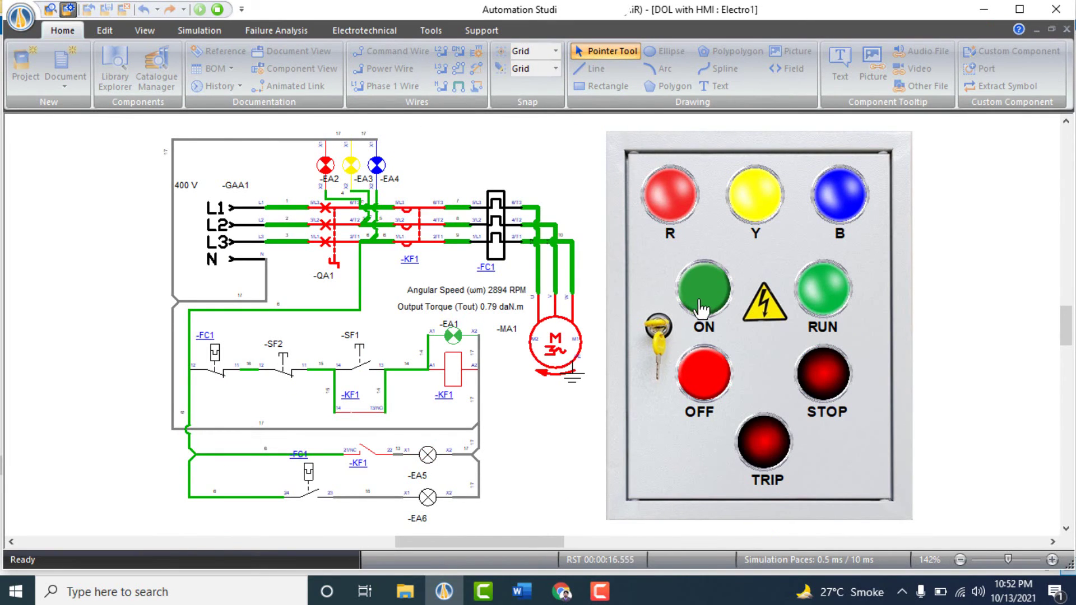
{"action": "left_click", "coordinate": [702, 387]}
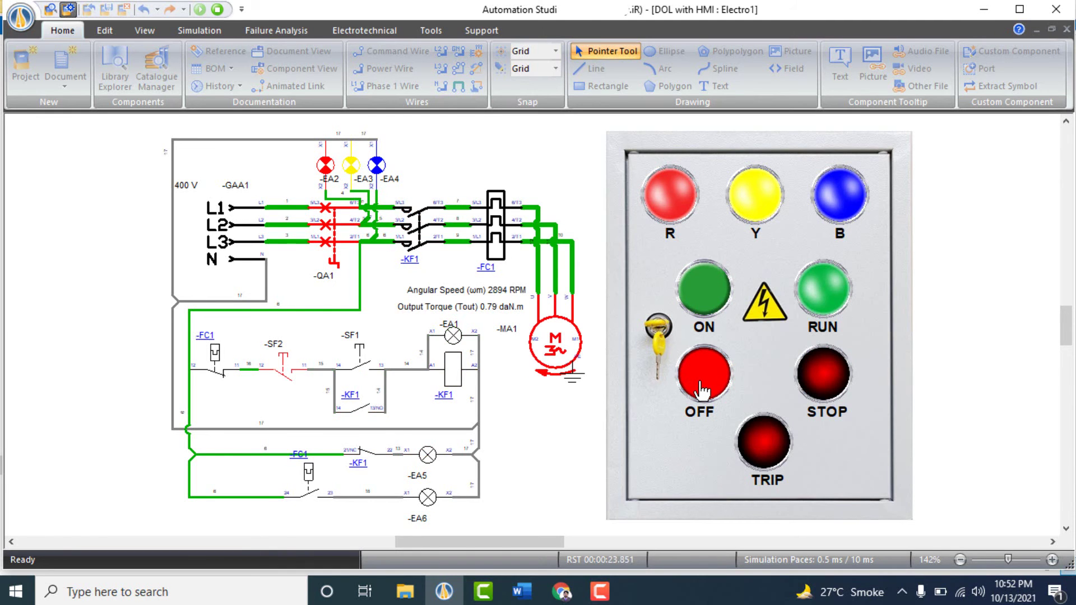